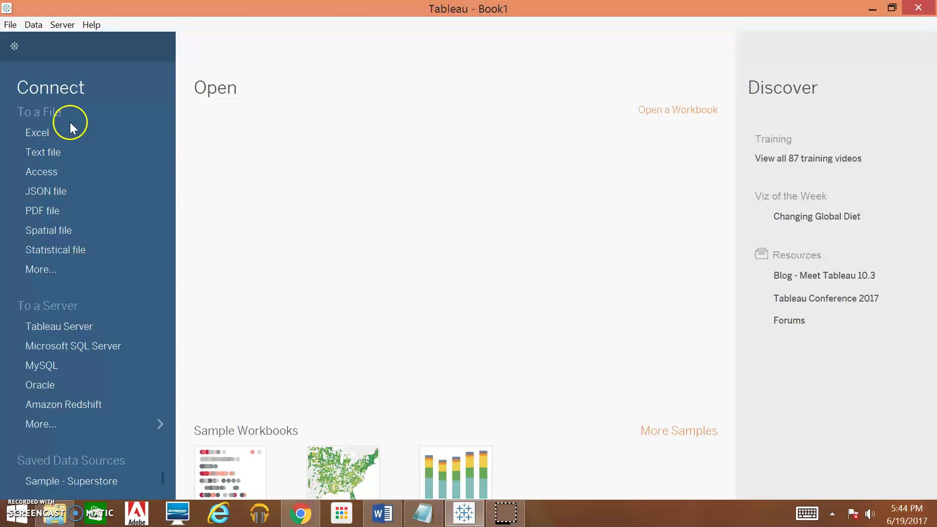
# Step: Connect to the Class 5 Excel workbook to load the Class 1 employee table
pyautogui.click(23, 134)
pyautogui.click(35, 132)
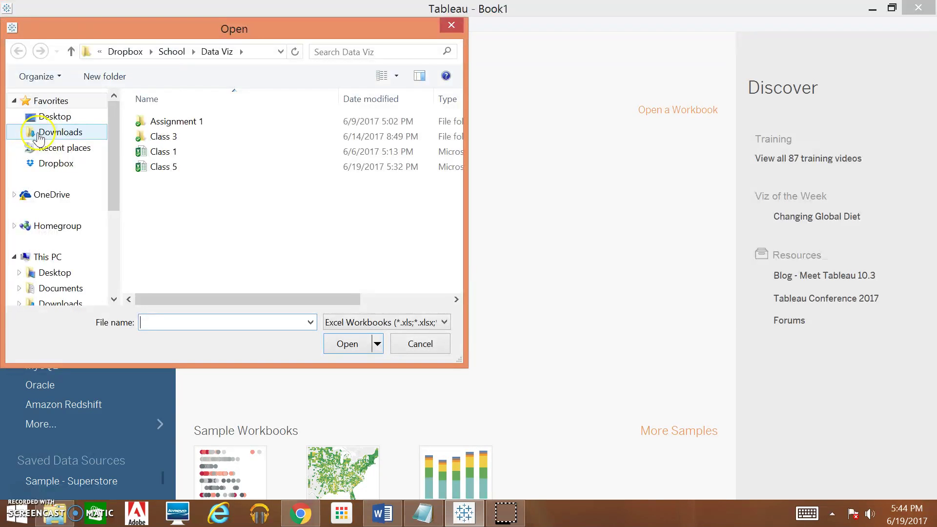
pyautogui.doubleClick(166, 167)
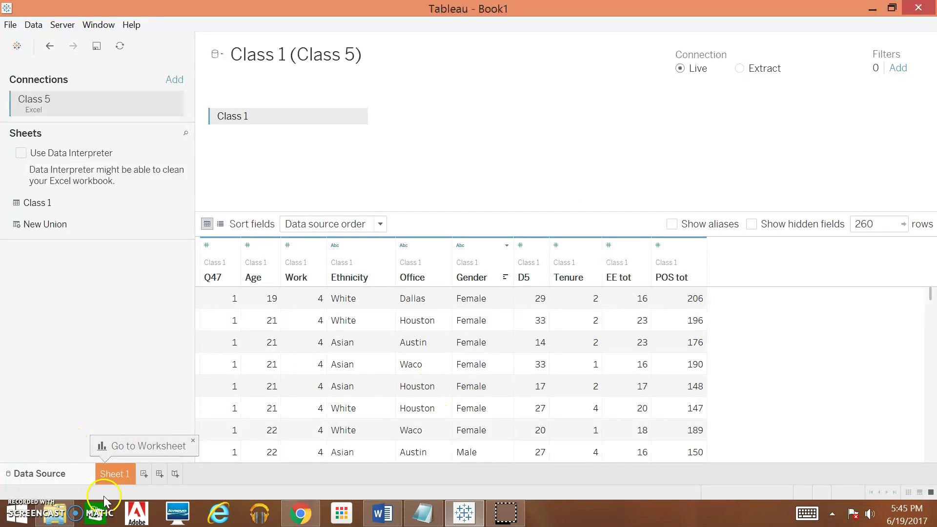
# Step: On Sheet 1, create a new calculated field named 'zScore POS'
pyautogui.click(120, 477)
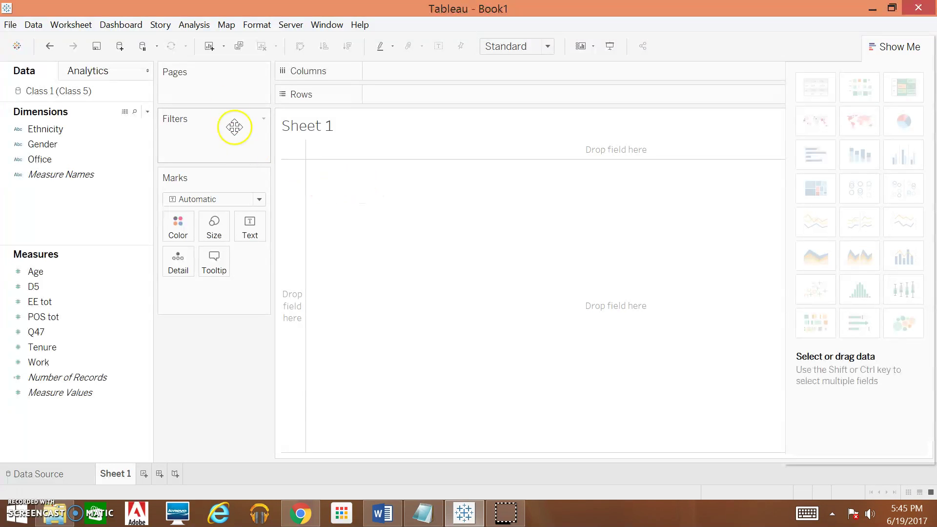
pyautogui.click(194, 24)
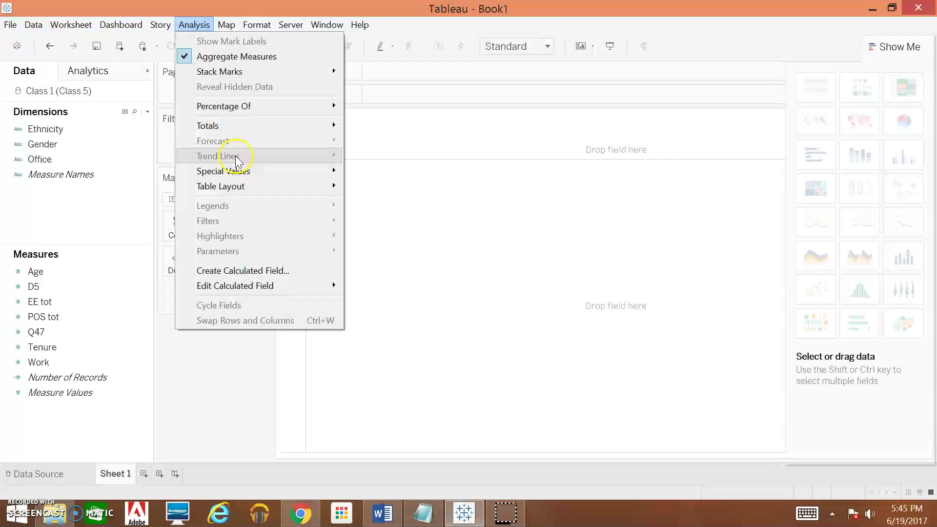
pyautogui.click(262, 271)
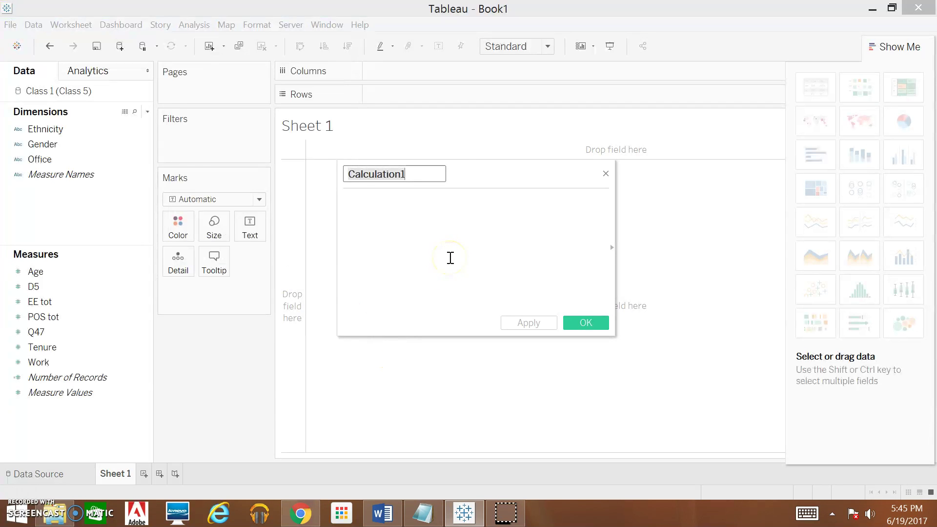
pyautogui.write('z')
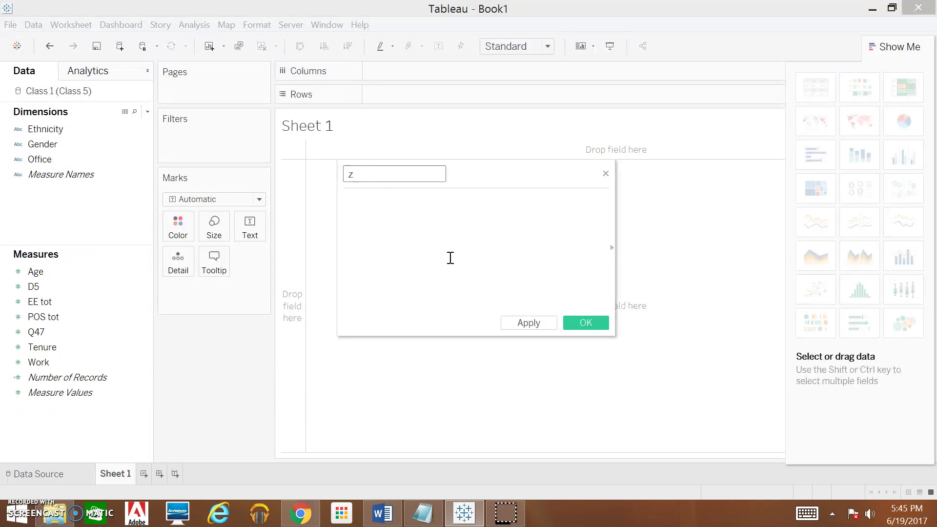
pyautogui.write('core POS')
pyautogui.click(429, 216)
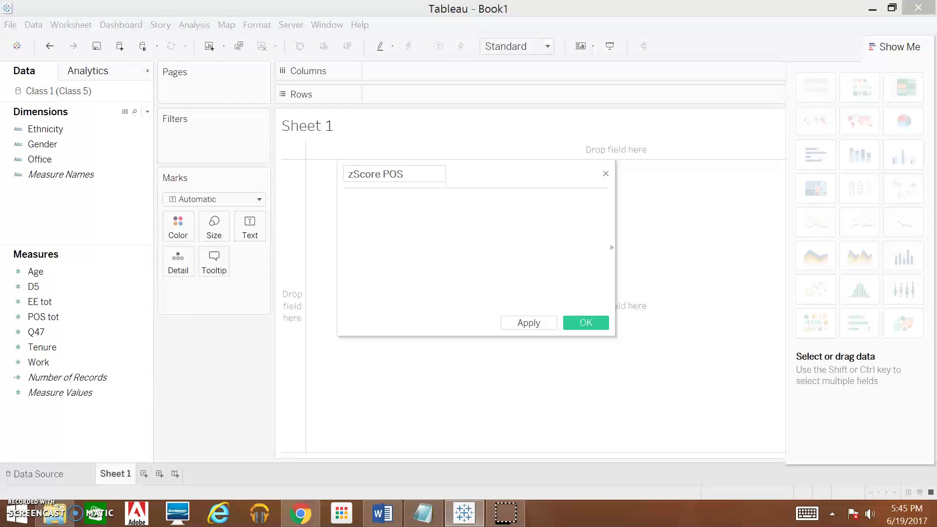
pyautogui.hotkey('alt', 'Tab')
pyautogui.hotkey('alt', 'Tab')
pyautogui.hotkey('alt', 'Tab')
pyautogui.hotkey('alt', 'Tab')
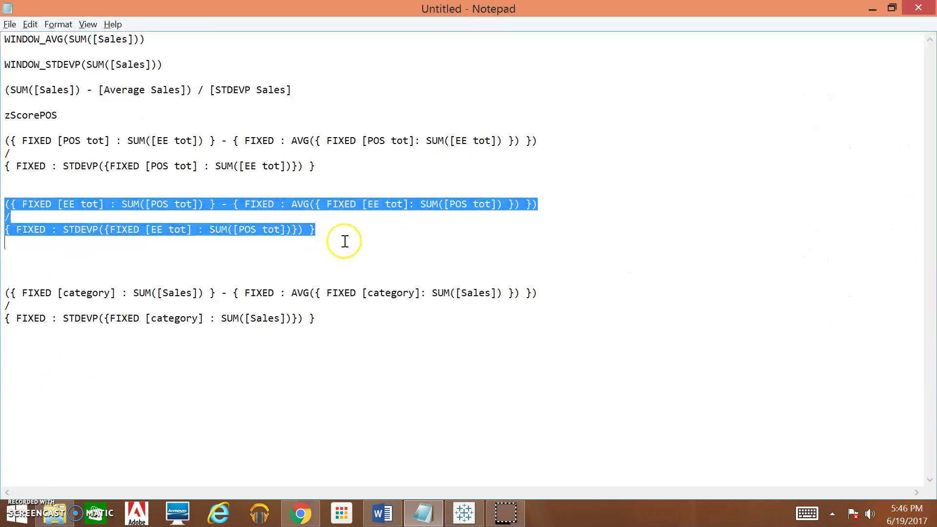
# Step: Copy the FIXED [POS tot] z-score formula from Notepad back into Tableau
pyautogui.moveTo(326, 171); pyautogui.dragTo(6, 141)
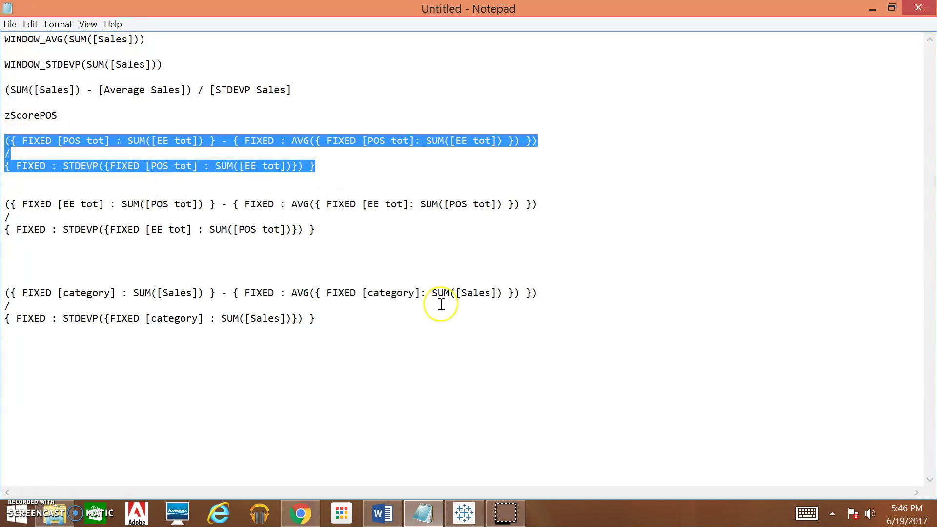
pyautogui.hotkey('alt', 'Tab')
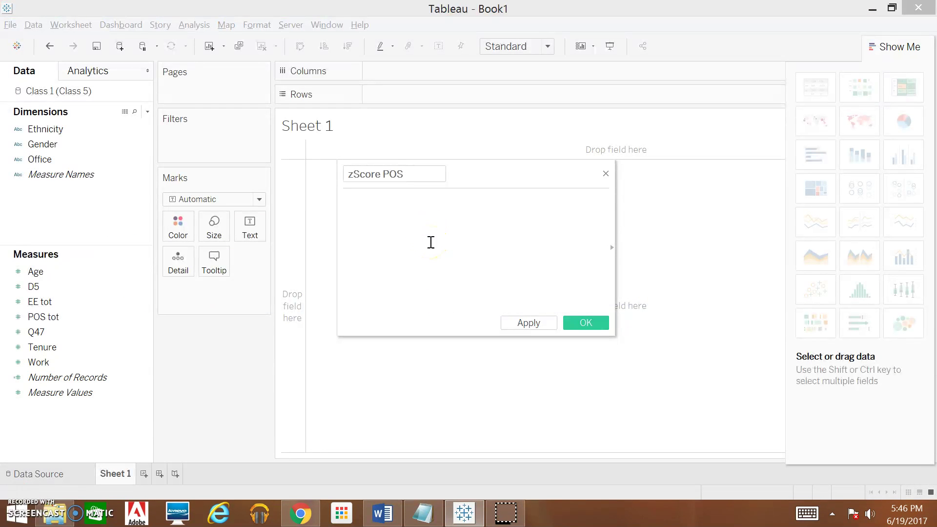
# Step: Paste the FIXED z-score formula into zScore POS, verify it is valid, and save
pyautogui.hotkey('ctrl', 'v')
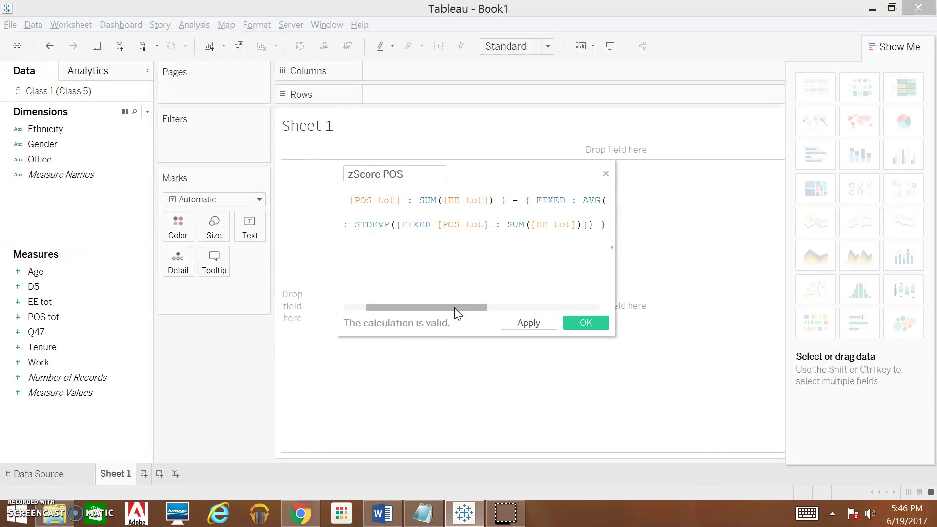
pyautogui.moveTo(454, 307); pyautogui.dragTo(418, 319)
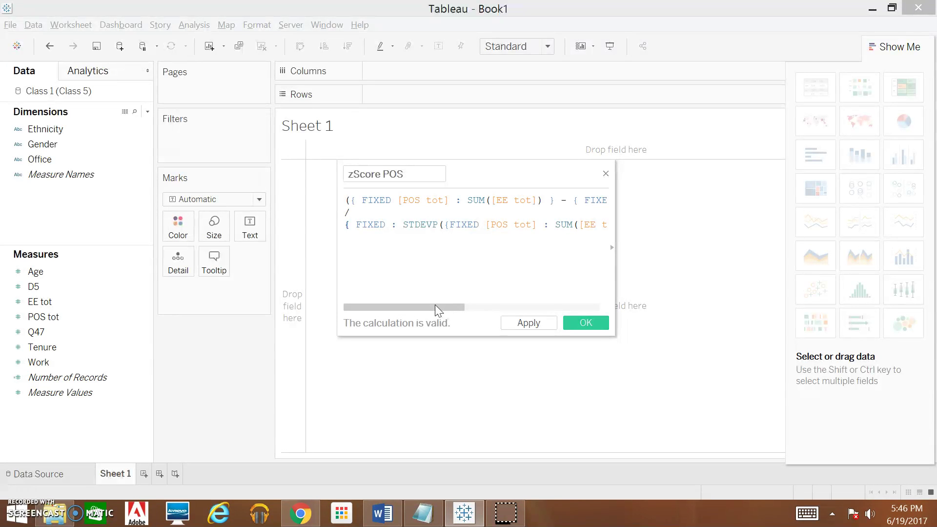
pyautogui.click(457, 215)
pyautogui.click(440, 308)
pyautogui.moveTo(440, 308); pyautogui.dragTo(394, 309)
pyautogui.click(451, 324)
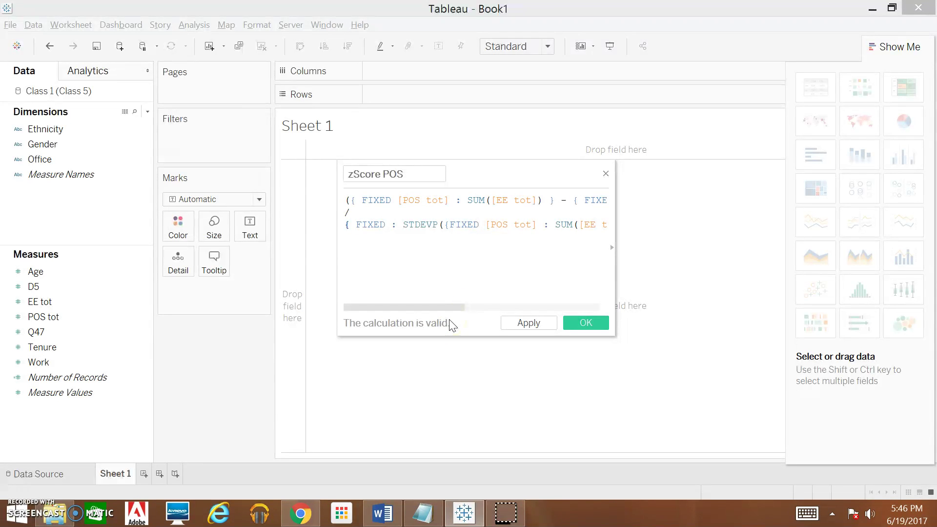
pyautogui.click(504, 324)
pyautogui.click(520, 301)
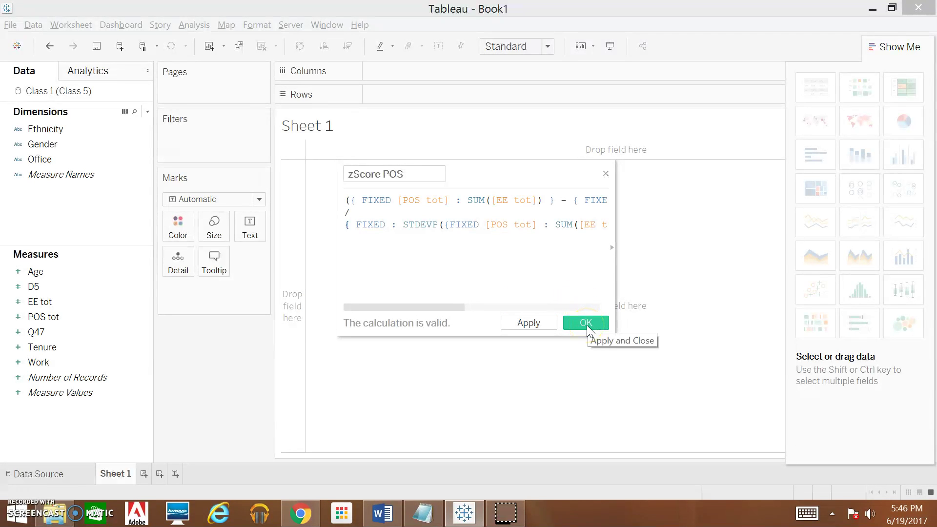
pyautogui.click(587, 324)
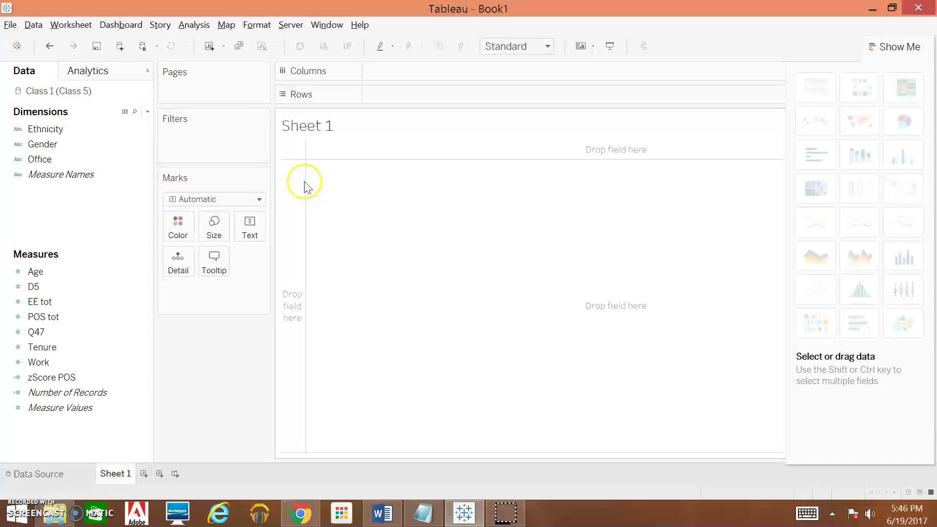
# Step: Create another calculated field named 'zScore for EE'
pyautogui.click(194, 25)
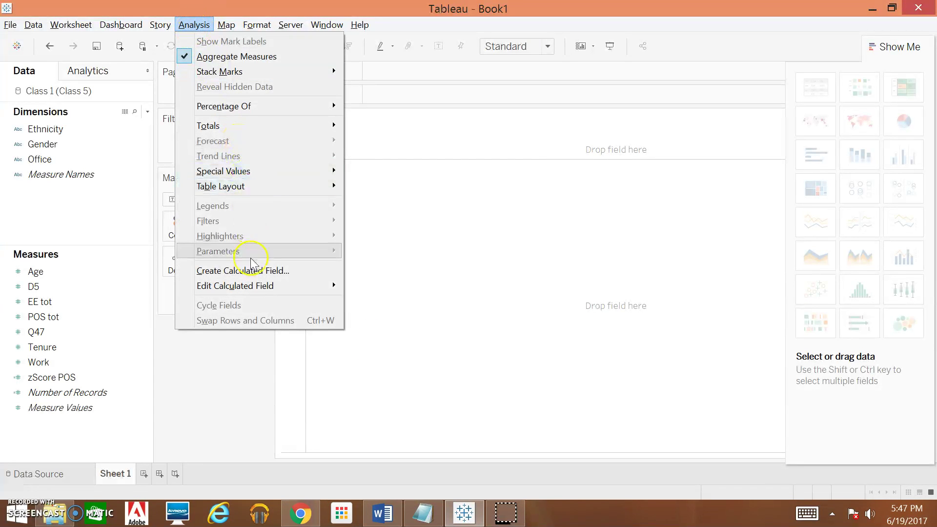
pyautogui.click(256, 272)
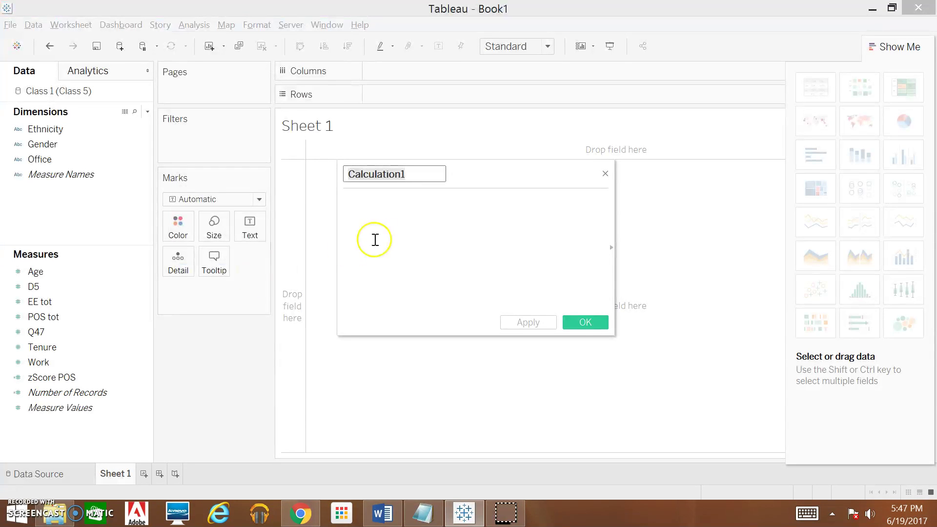
pyautogui.write('z')
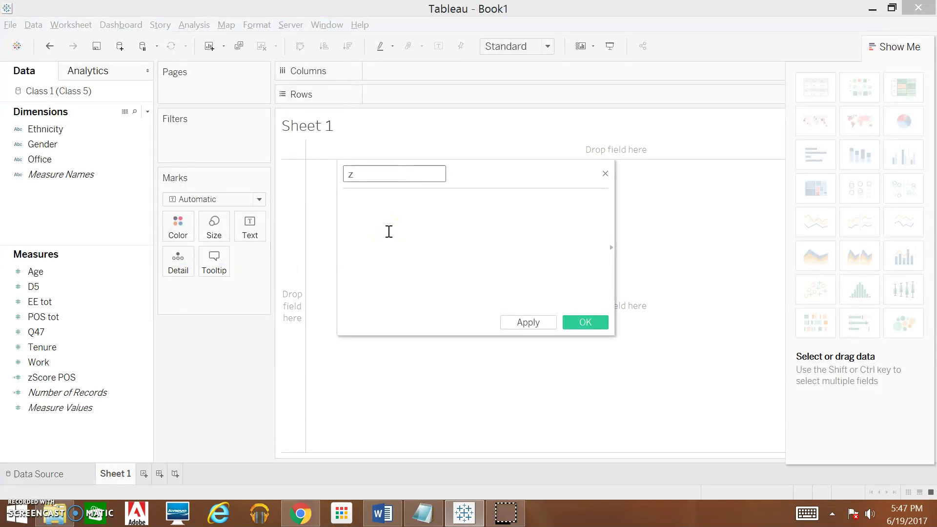
pyautogui.write('Score for EE')
pyautogui.click(389, 231)
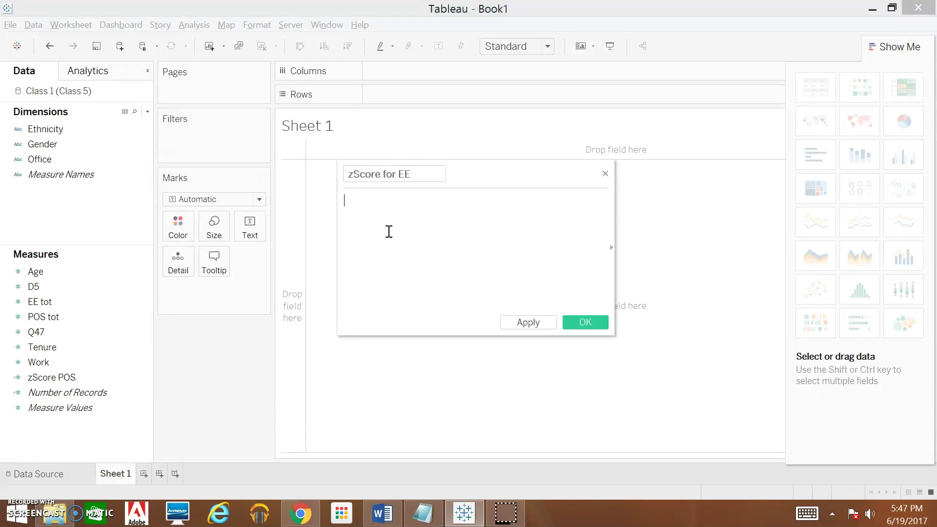
pyautogui.hotkey('alt', 'Tab')
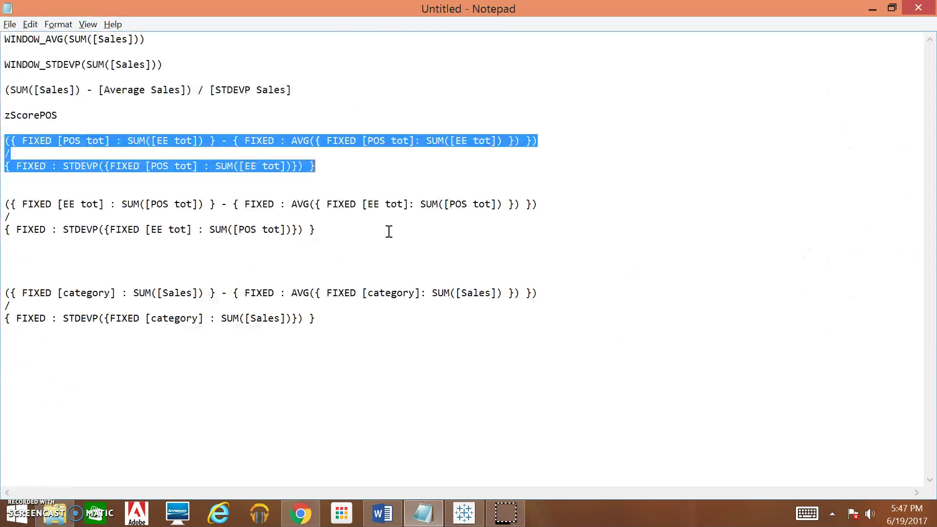
# Step: Copy the EE tot z-score formula from Notepad, paste it into zScore for EE, and save
pyautogui.moveTo(334, 237); pyautogui.dragTo(6, 204)
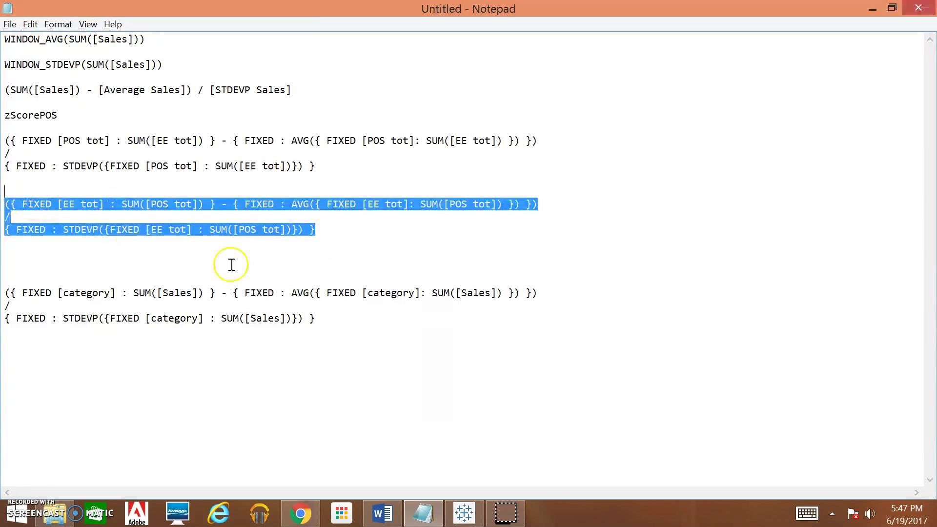
pyautogui.hotkey('alt', 'Tab')
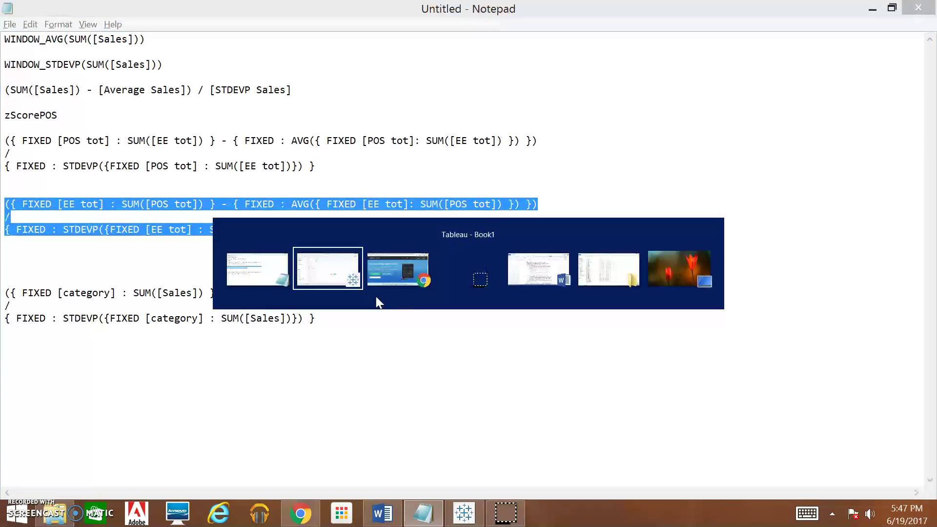
pyautogui.click(386, 235)
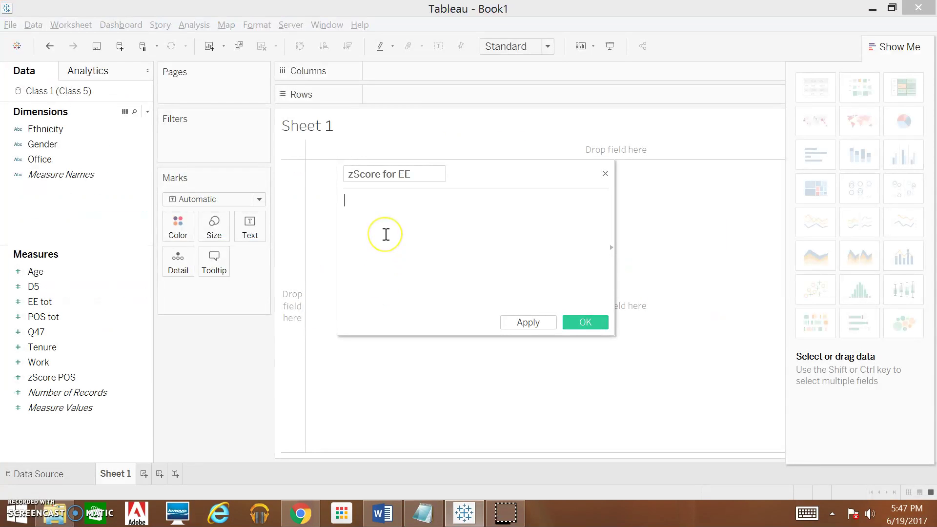
pyautogui.hotkey('ctrl', 'v')
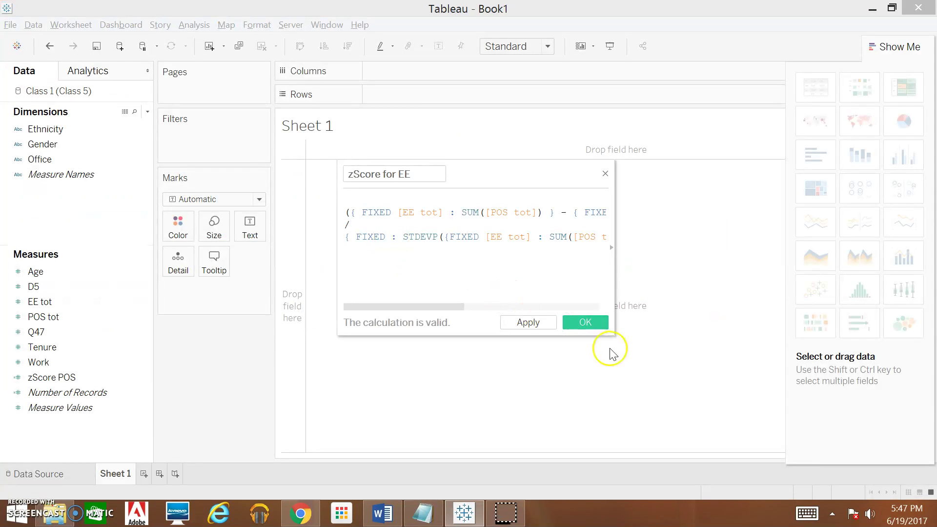
pyautogui.click(604, 327)
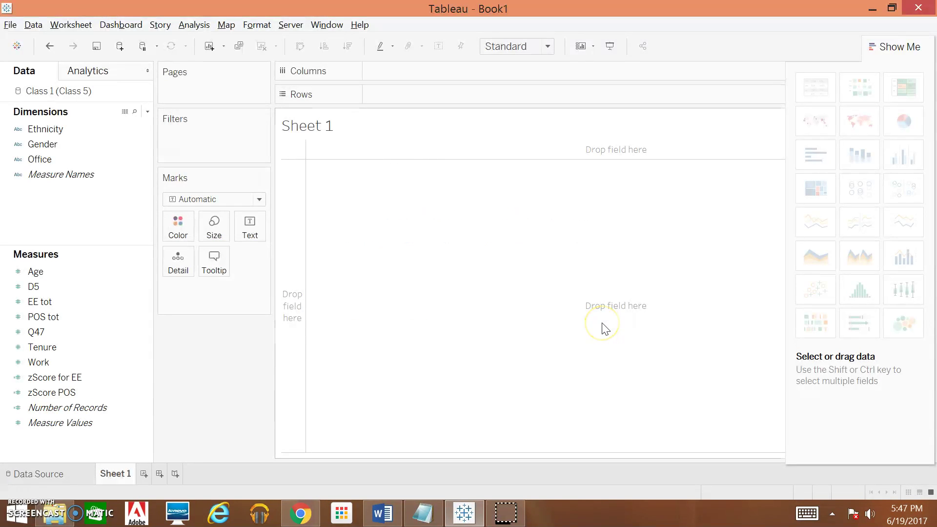
# Step: Browse through the fields in the Data pane to locate the new zScore measures
pyautogui.click(42, 361)
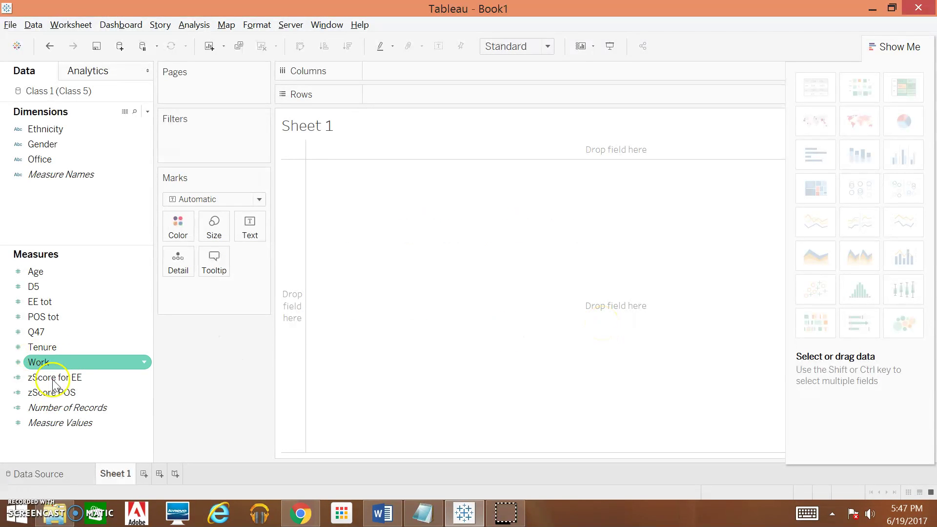
pyautogui.click(57, 377)
pyautogui.click(20, 363)
pyautogui.click(21, 378)
pyautogui.click(21, 392)
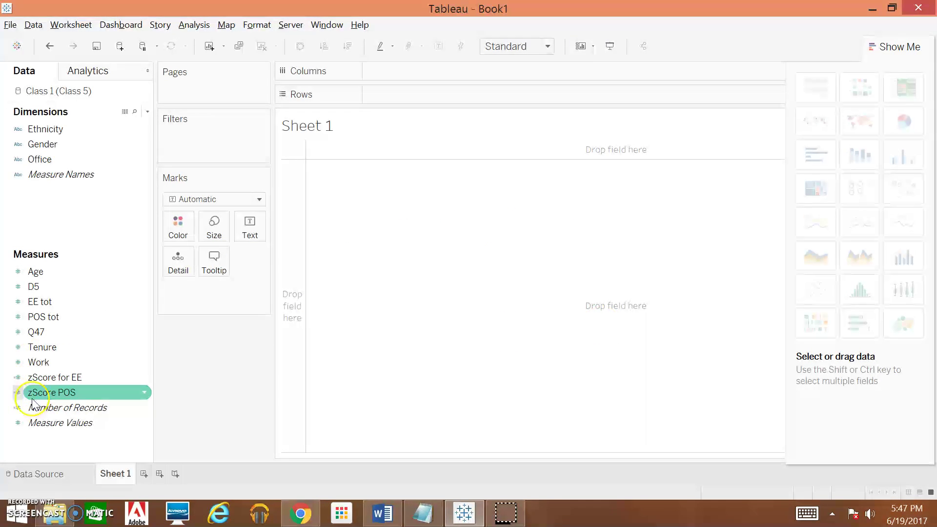
pyautogui.click(139, 381)
pyautogui.click(17, 391)
pyautogui.click(94, 406)
pyautogui.click(122, 393)
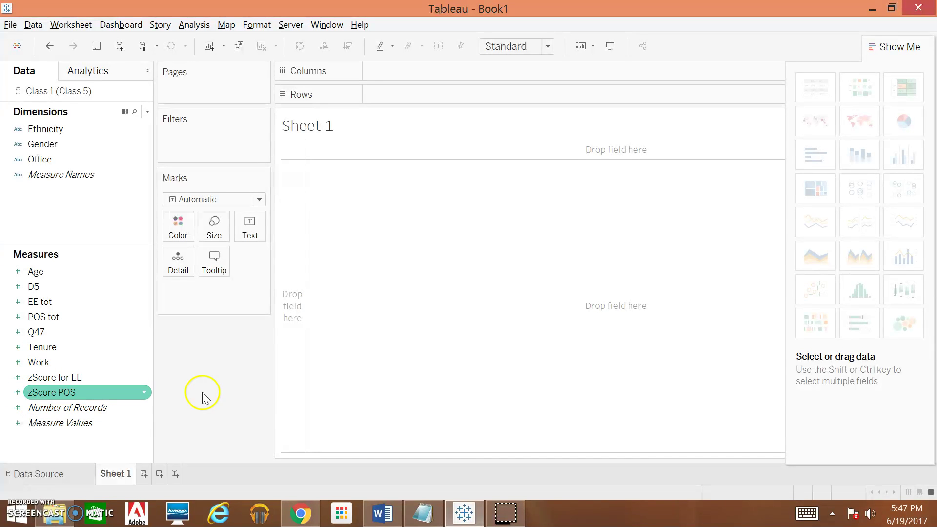
pyautogui.click(435, 327)
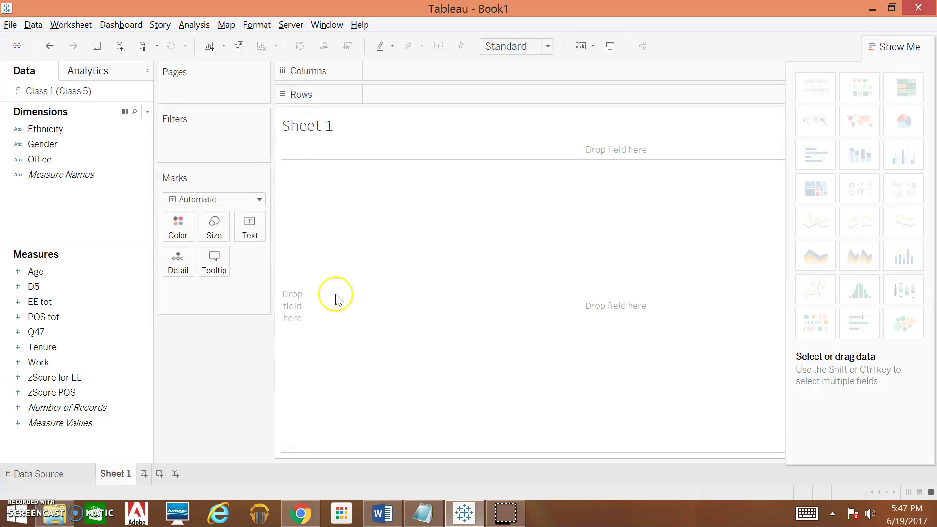
# Step: Place zScore POS on Columns and zScore for EE on Rows
pyautogui.click(60, 393)
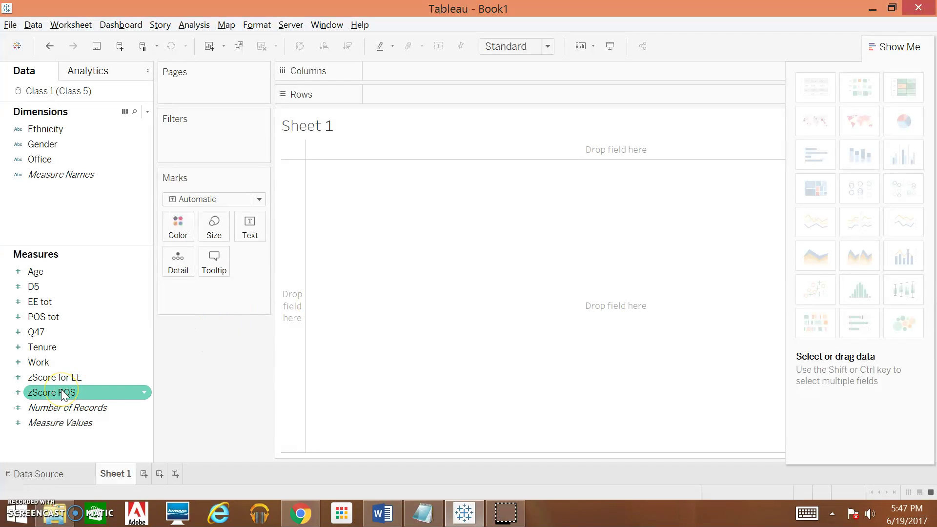
pyautogui.moveTo(60, 389)
pyautogui.mouseDown()
pyautogui.moveTo(91, 381)
pyautogui.moveTo(532, 138)
pyautogui.moveTo(461, 85)
pyautogui.moveTo(412, 71)
pyautogui.moveTo(432, 71)
pyautogui.mouseUp()
pyautogui.click(9, 350)
pyautogui.click(55, 377)
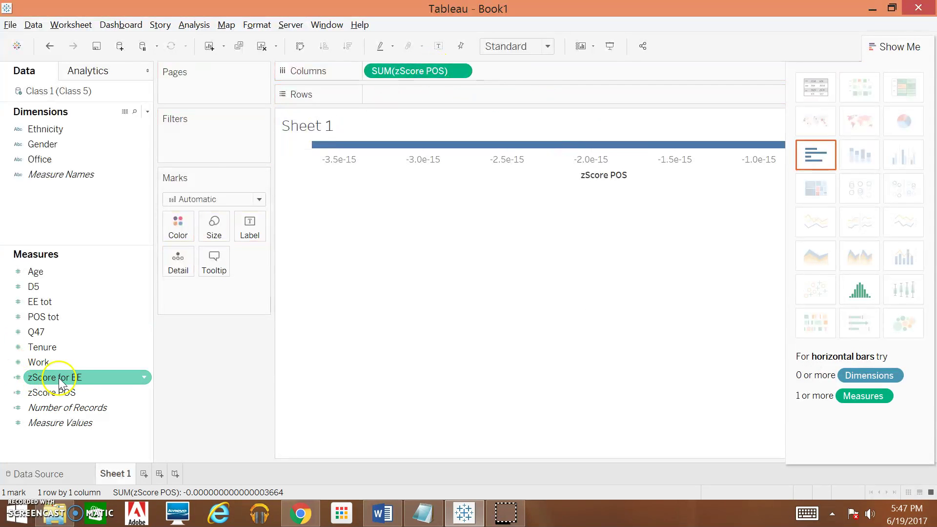
pyautogui.moveTo(60, 377); pyautogui.dragTo(415, 98)
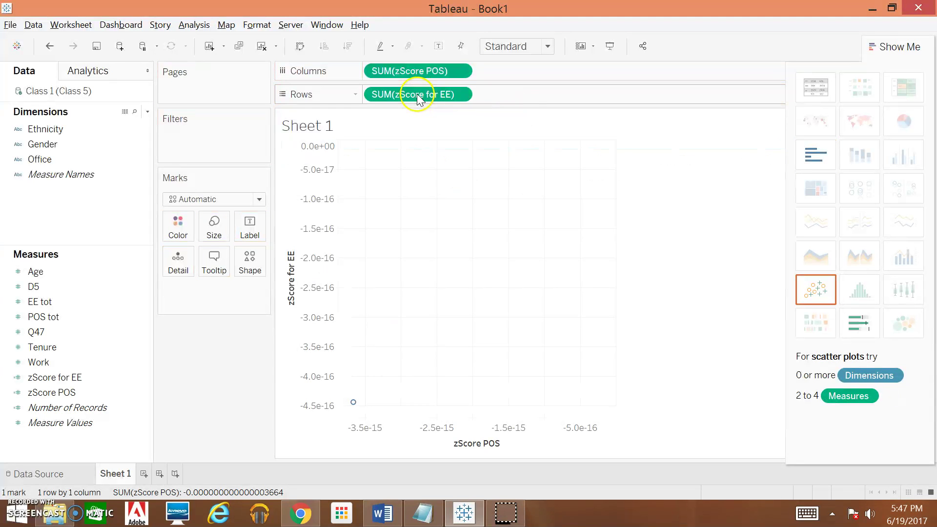
# Step: Switch both the zScore POS and zScore for EE pills from SUM to Dimension
pyautogui.click(460, 70)
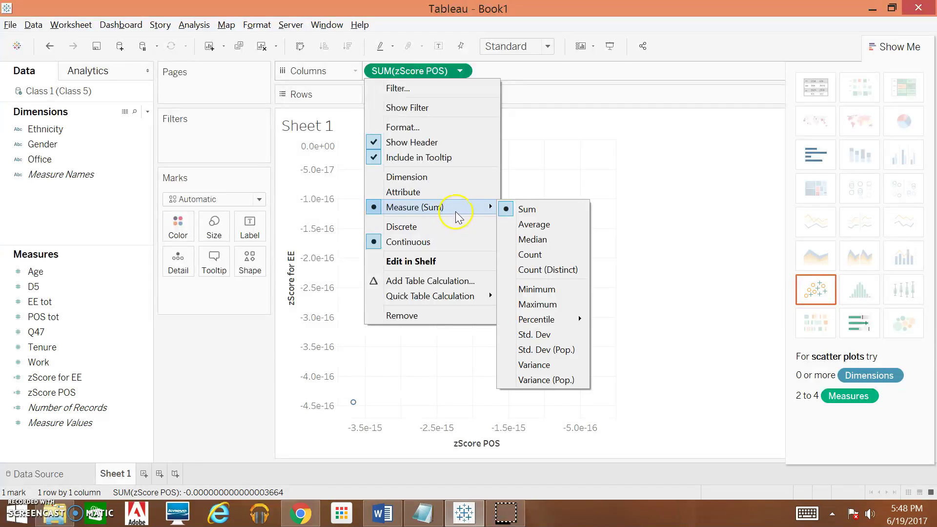
pyautogui.click(448, 185)
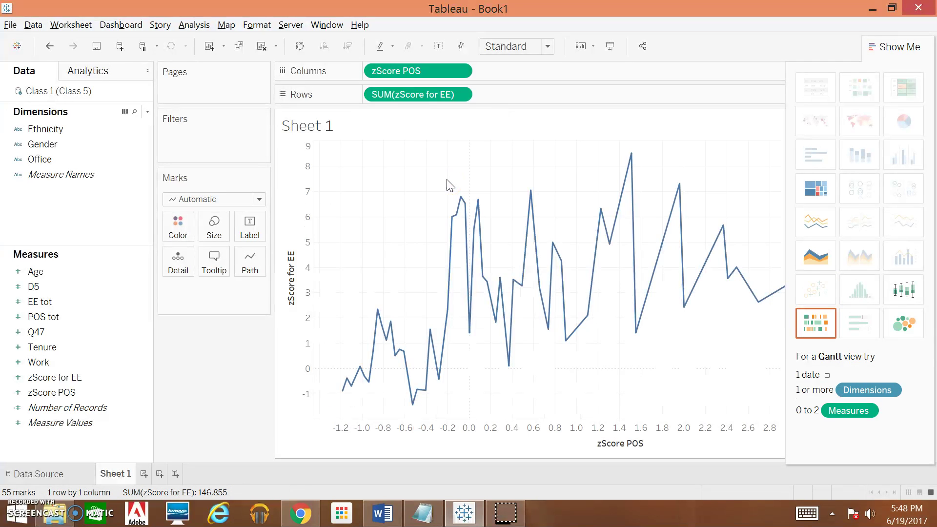
pyautogui.click(459, 94)
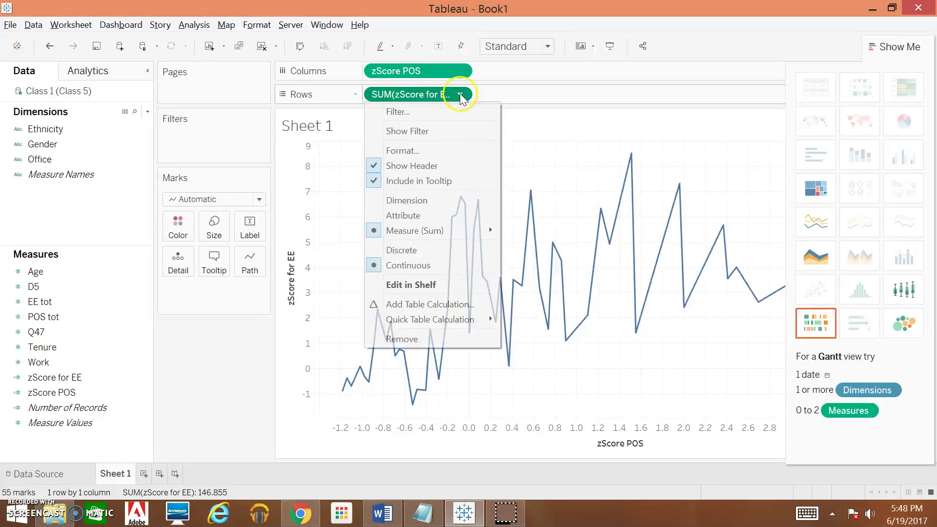
pyautogui.click(435, 204)
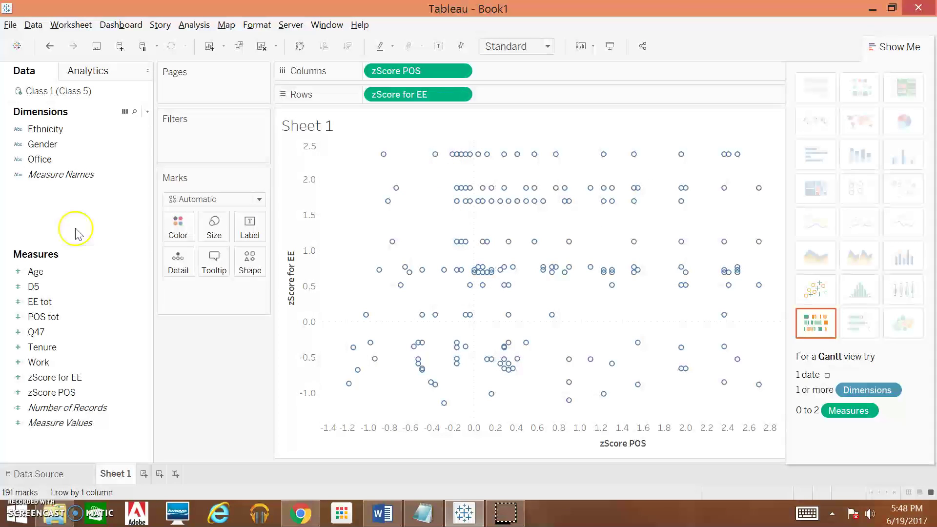
# Step: Add a linear trend line from the Analytics pane to the scatter plot
pyautogui.click(98, 76)
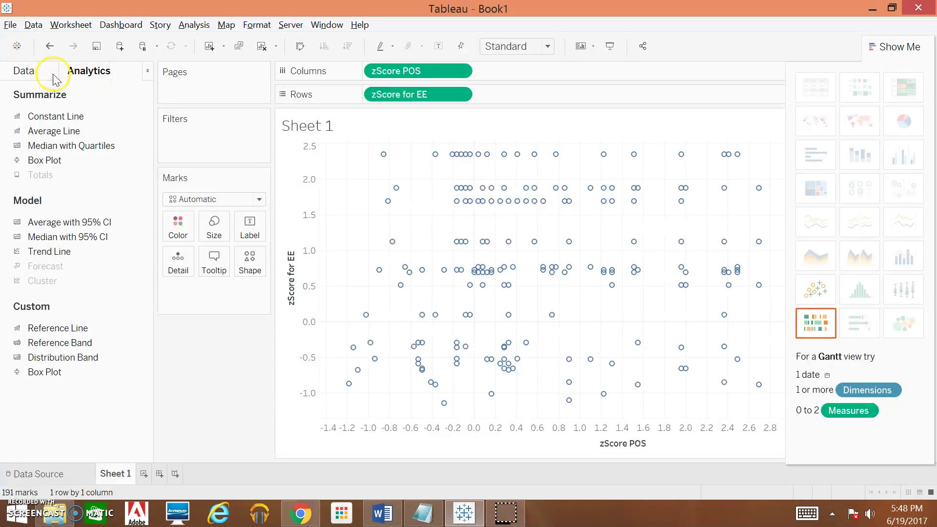
pyautogui.moveTo(48, 249); pyautogui.dragTo(377, 173)
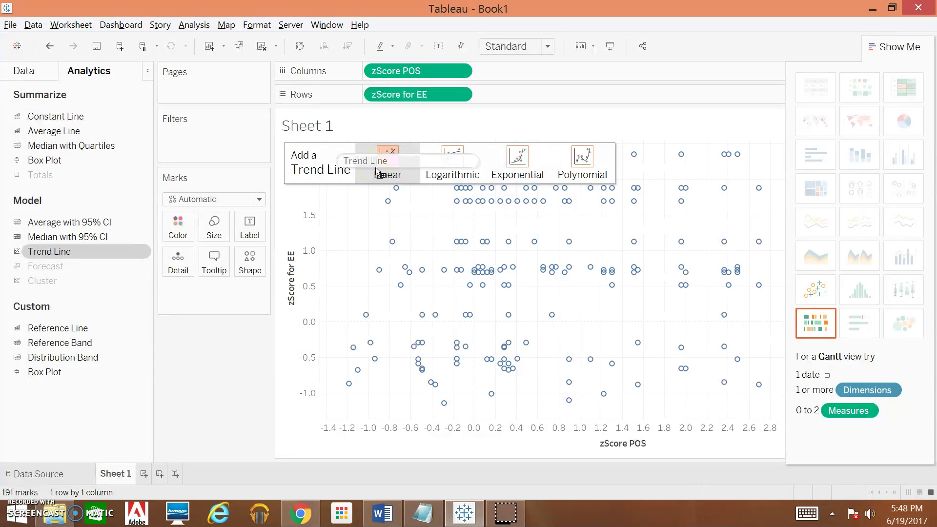
pyautogui.moveTo(376, 167); pyautogui.dragTo(377, 170)
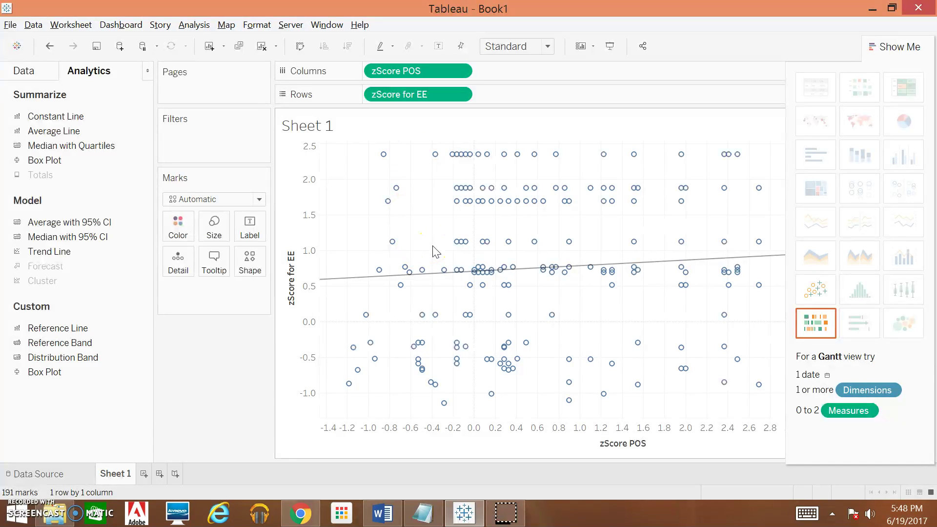
pyautogui.click(166, 333)
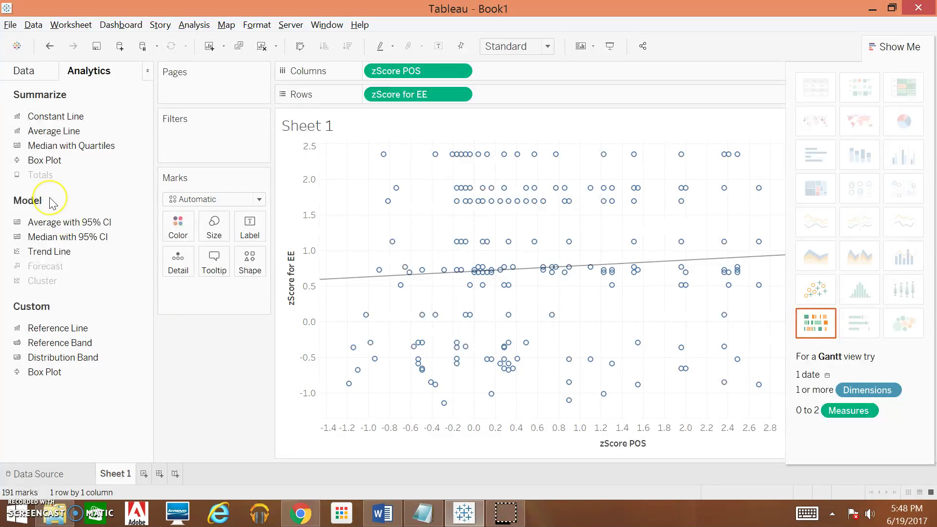
pyautogui.click(25, 71)
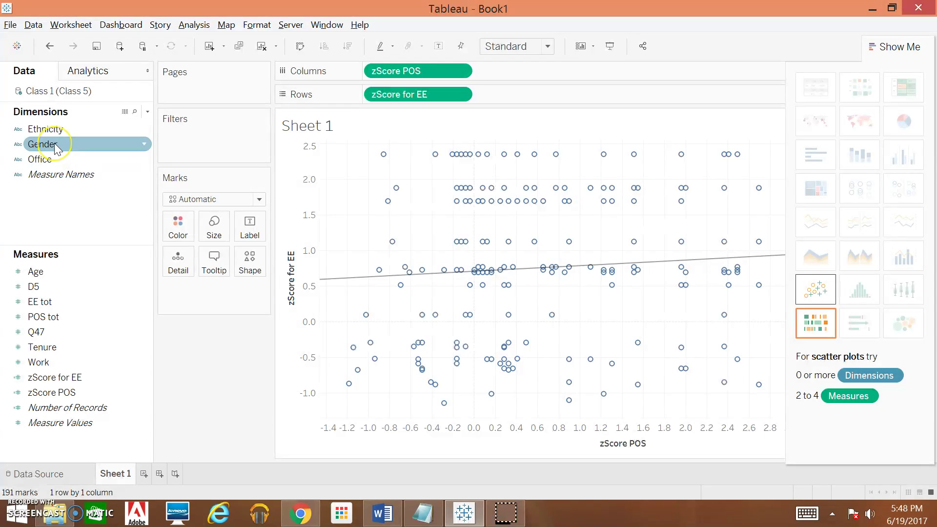
# Step: Colour the scatter marks by Gender, giving each gender its own trend line
pyautogui.moveTo(55, 147); pyautogui.dragTo(181, 235)
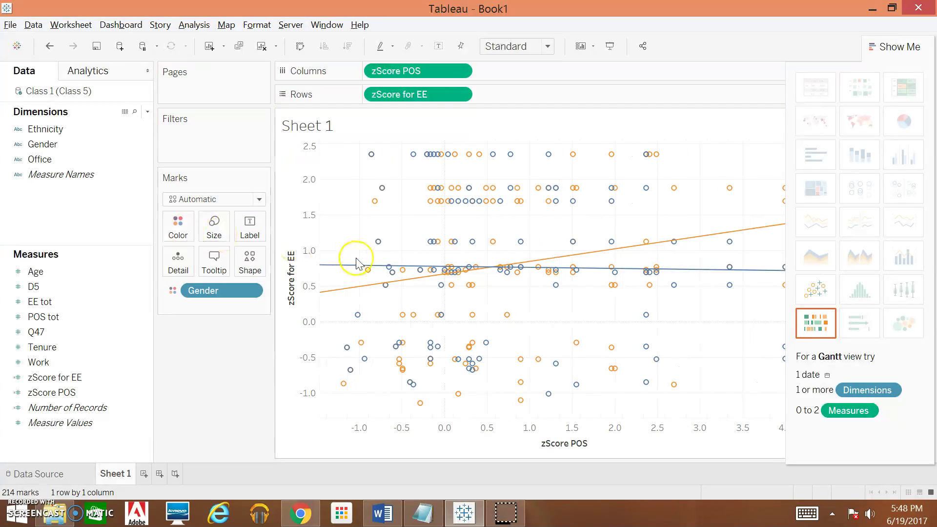
pyautogui.moveTo(395, 282)
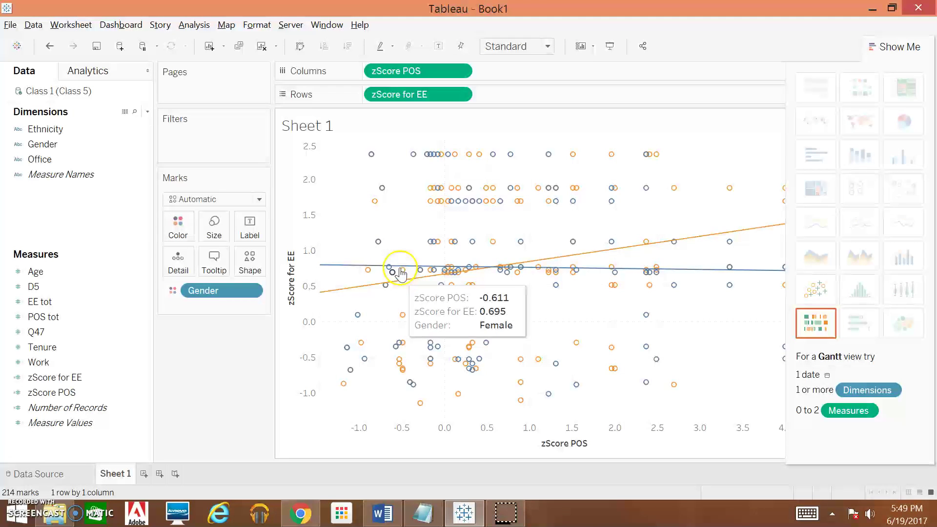
pyautogui.moveTo(443, 167)
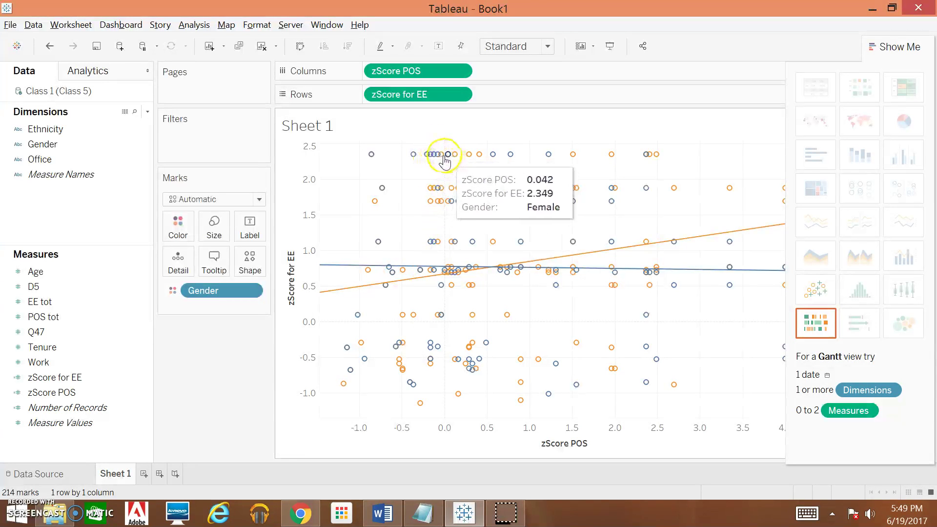
pyautogui.moveTo(459, 205)
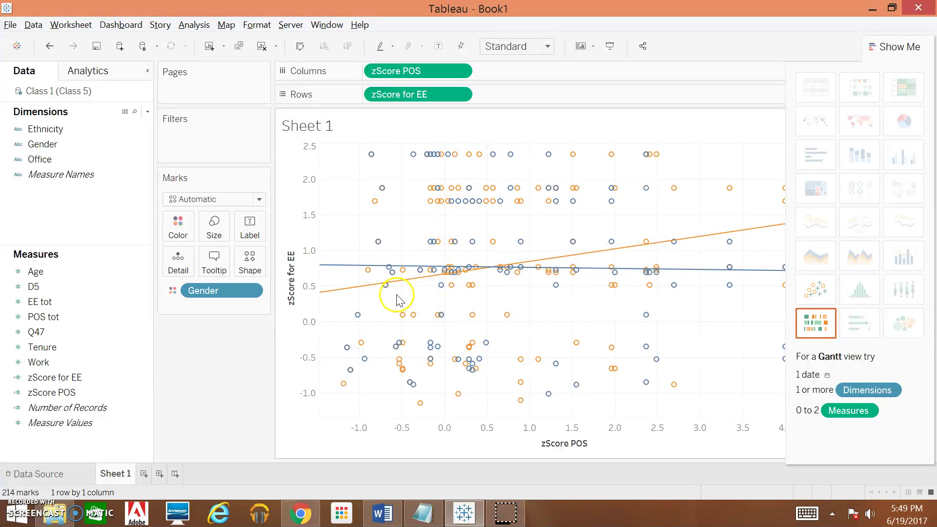
pyautogui.moveTo(336, 289)
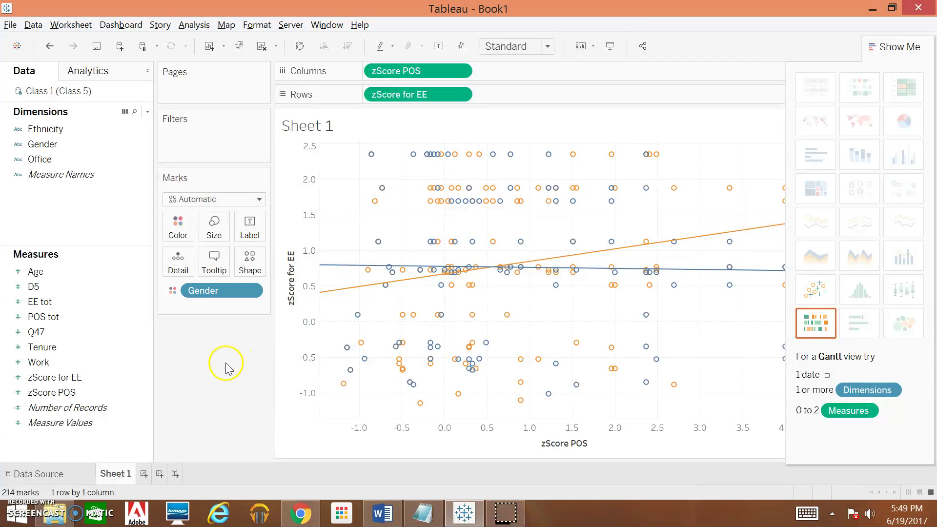
pyautogui.click(71, 347)
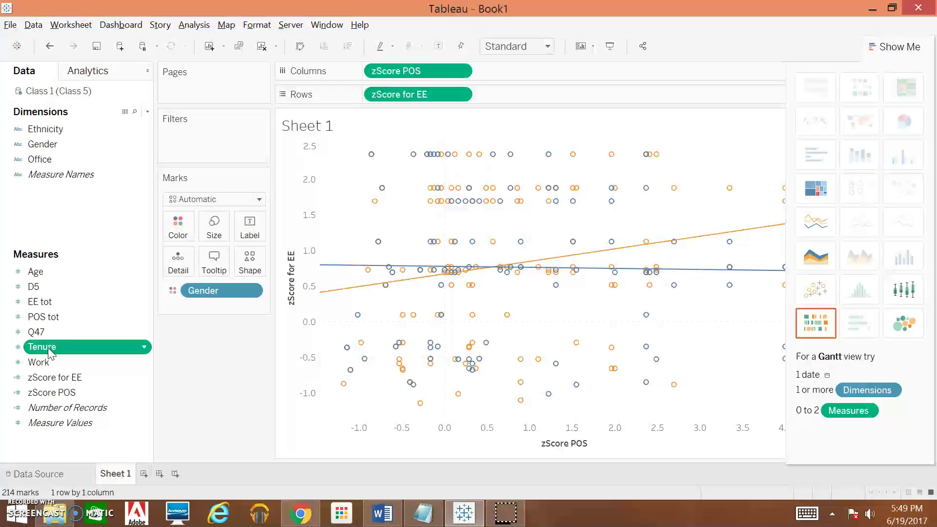
# Step: Size the circles by Tenure and change the Tenure pill to a Dimension
pyautogui.moveTo(47, 348); pyautogui.dragTo(214, 234)
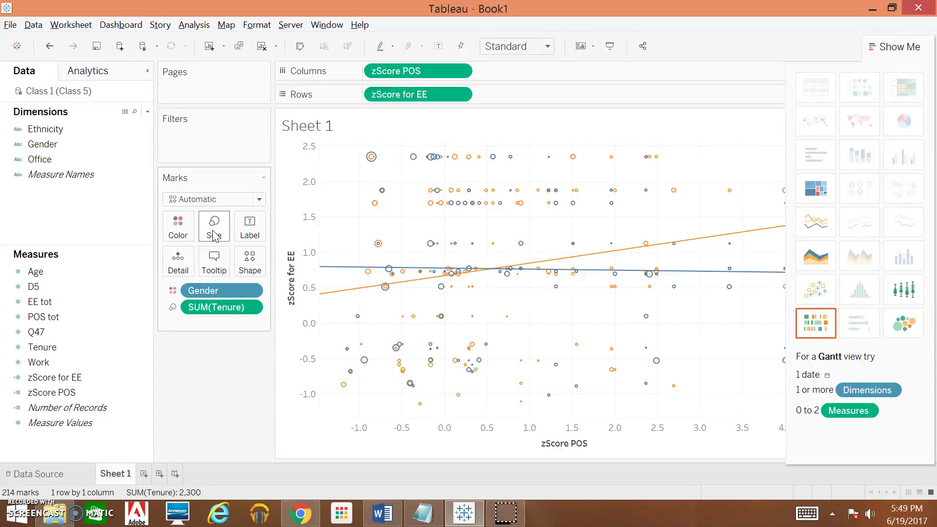
pyautogui.click(251, 307)
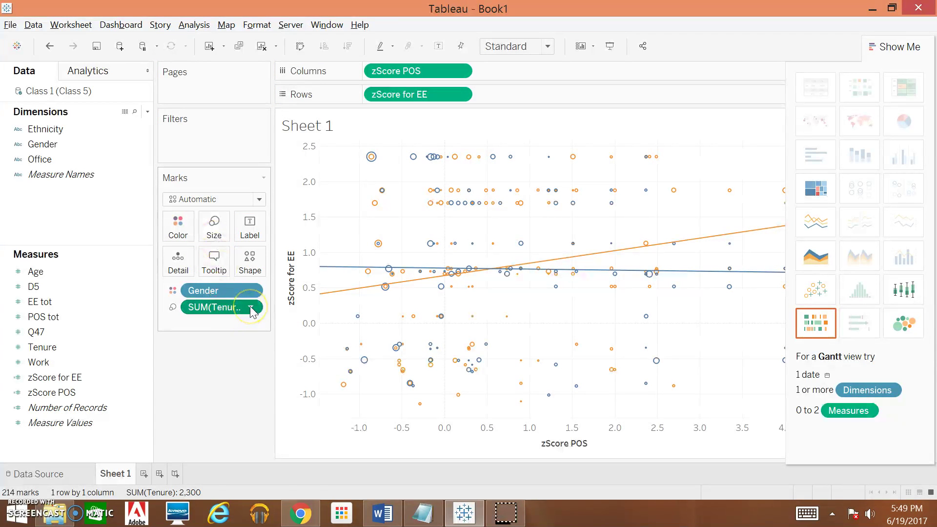
pyautogui.click(250, 308)
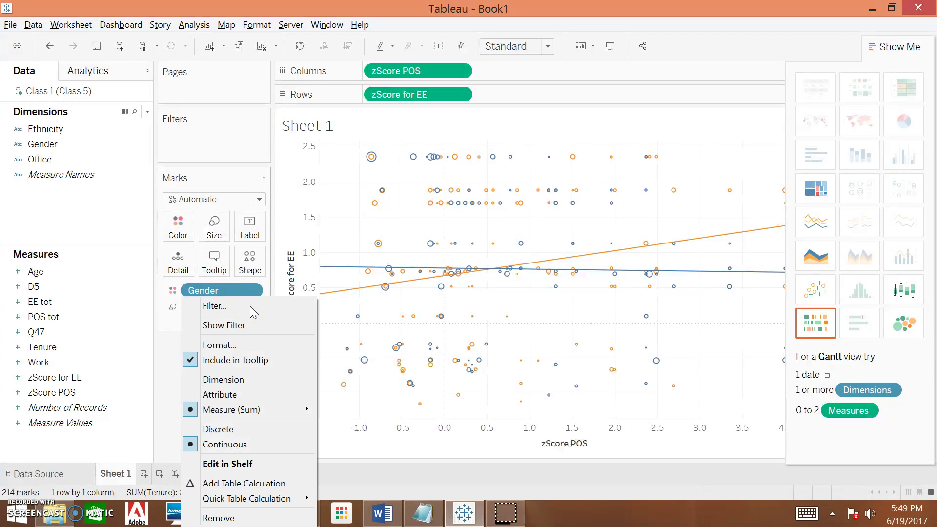
pyautogui.click(247, 382)
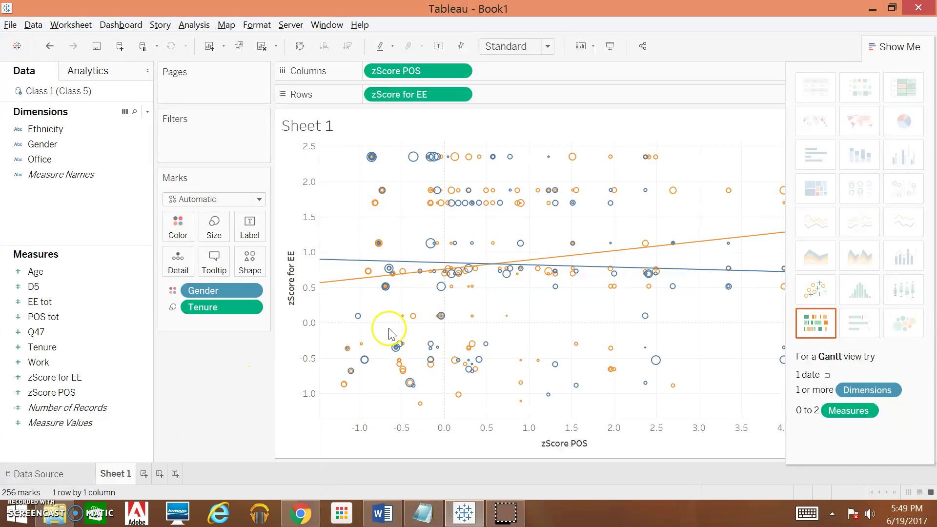
# Step: Inspect one employee's point details, then dismiss them
pyautogui.moveTo(412, 164)
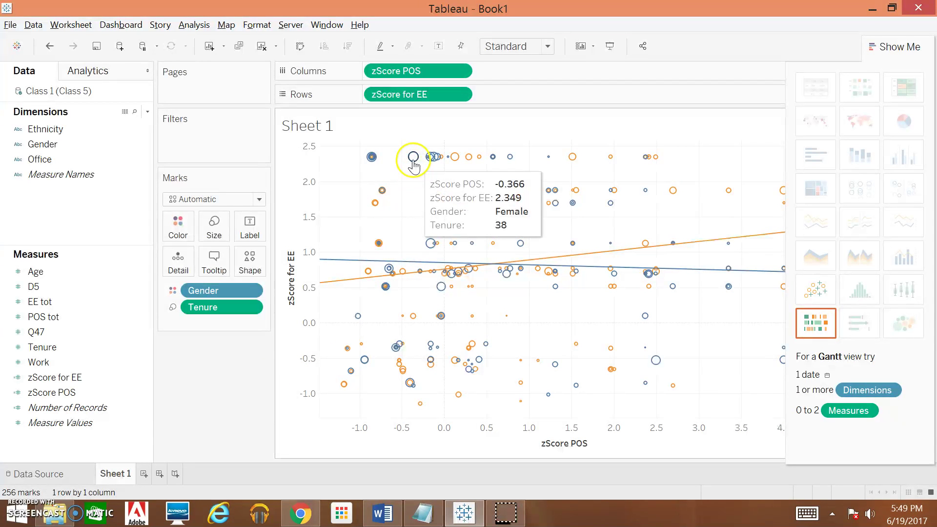
pyautogui.moveTo(551, 163)
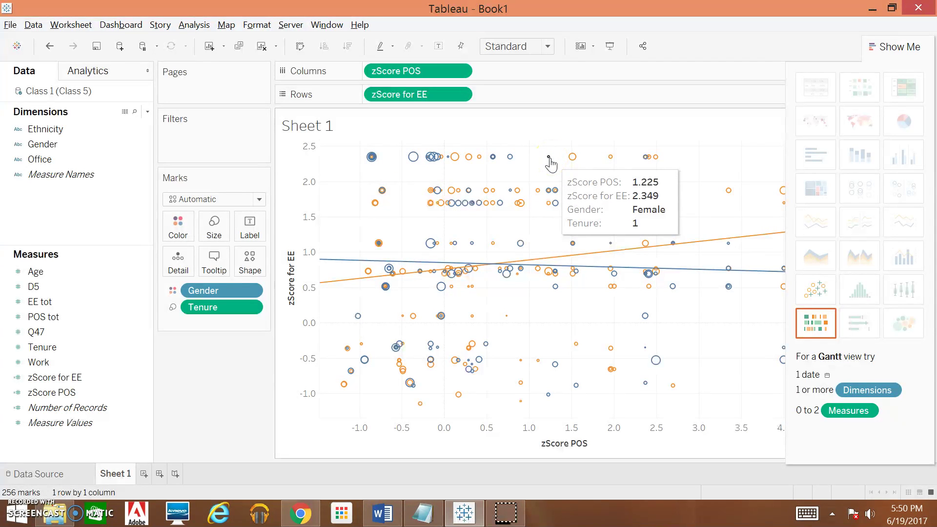
pyautogui.click(414, 164)
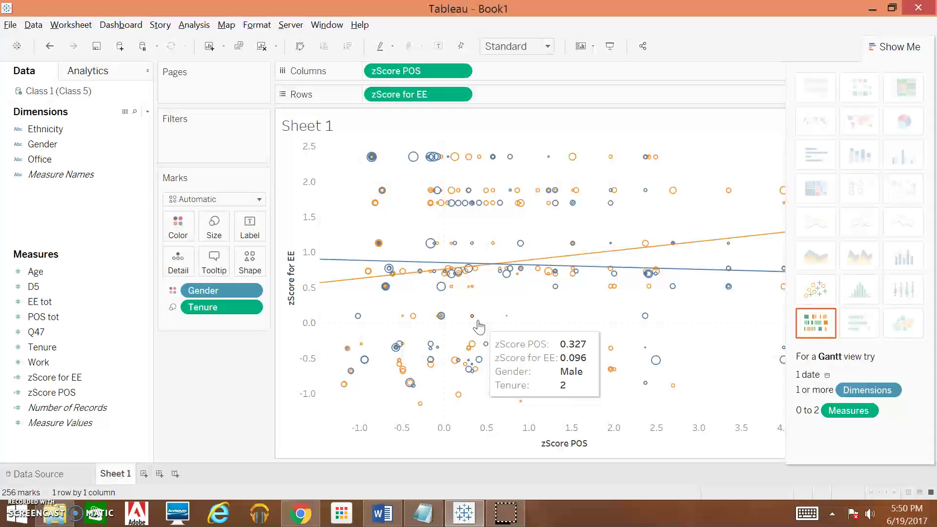
pyautogui.click(286, 368)
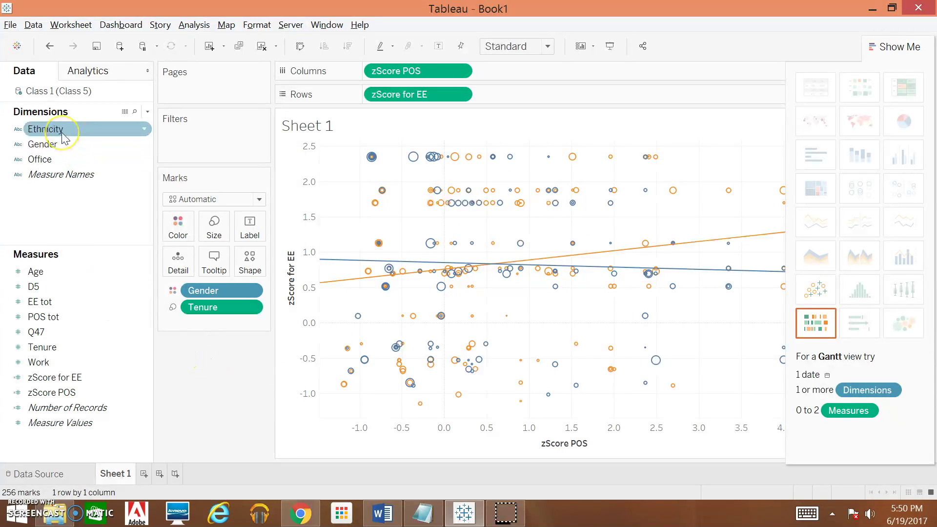
pyautogui.moveTo(63, 138); pyautogui.dragTo(544, 76)
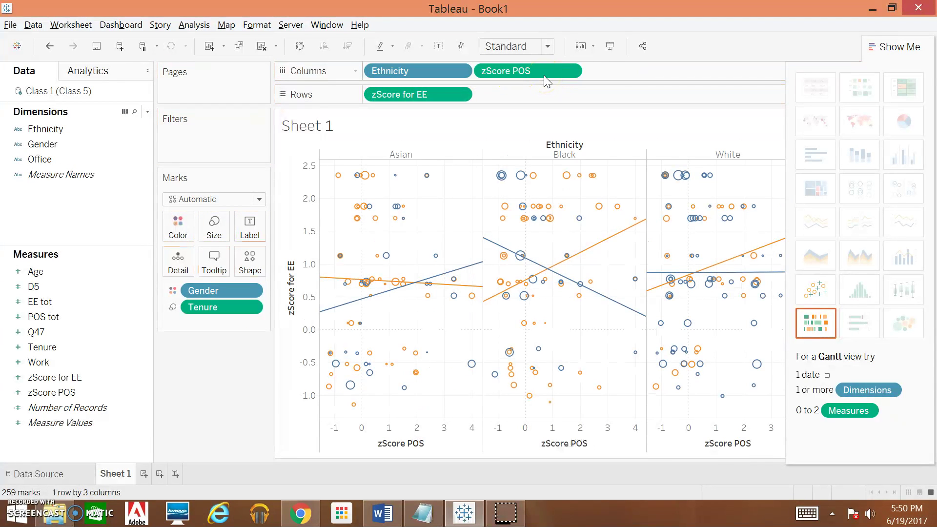
pyautogui.click(476, 316)
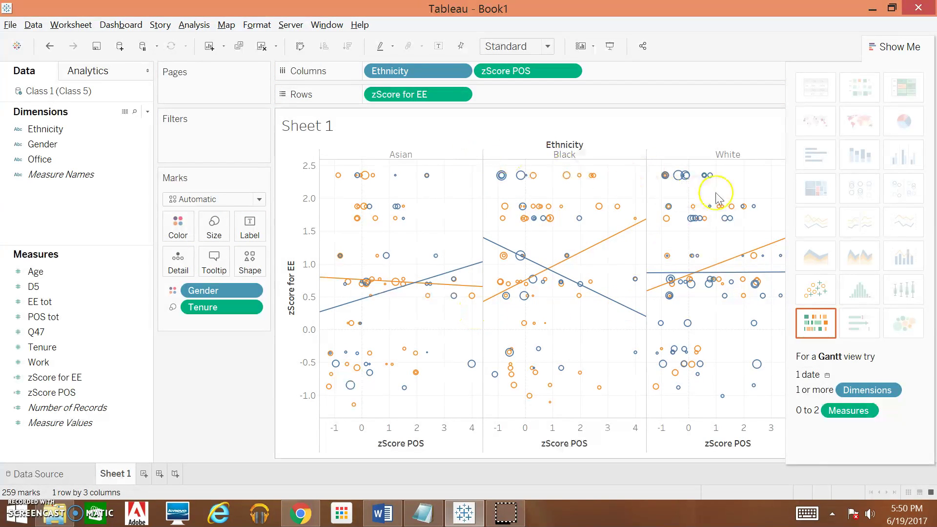
pyautogui.moveTo(323, 317)
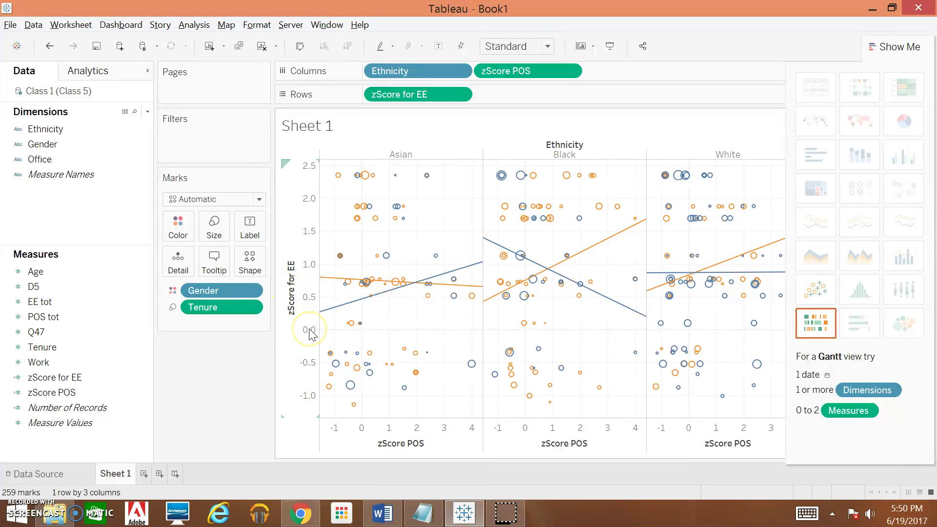
pyautogui.moveTo(384, 301)
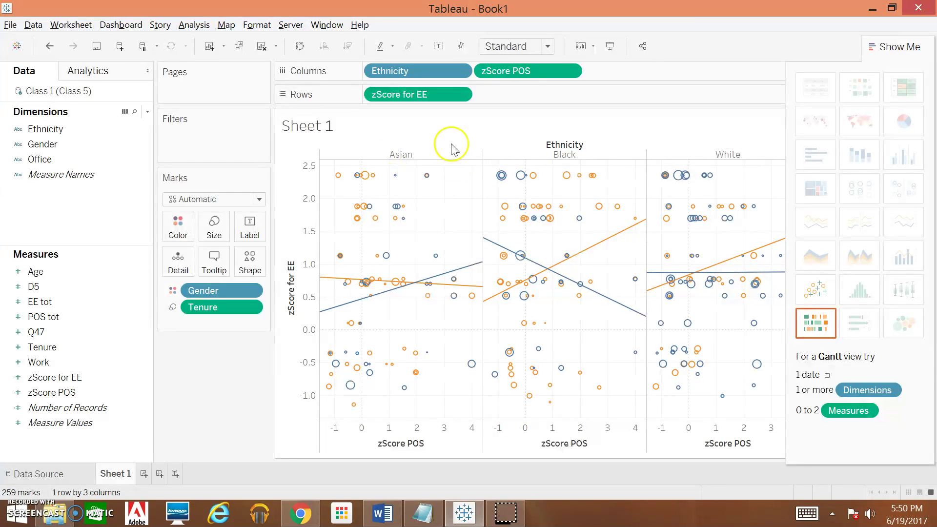
pyautogui.moveTo(590, 185)
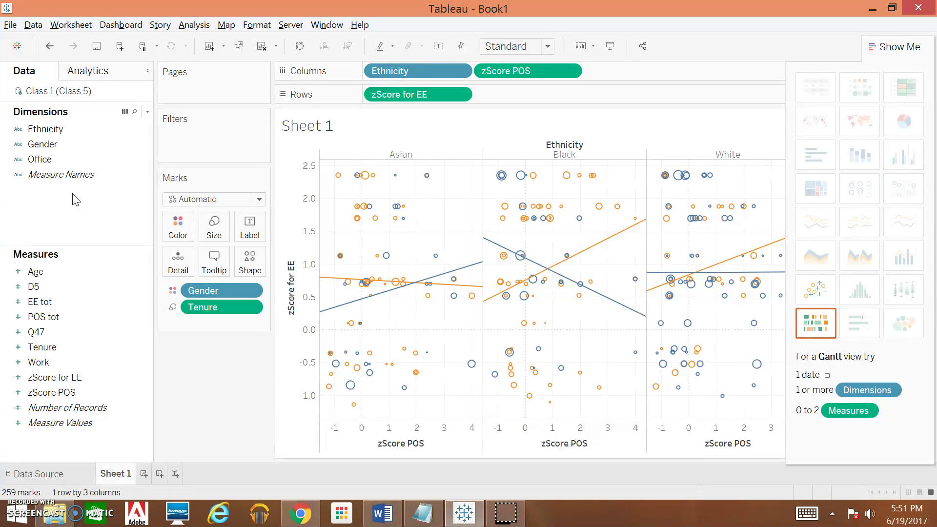
# Step: Drop the Office field onto Shape so each mark's shape shows the employee's office
pyautogui.click(41, 162)
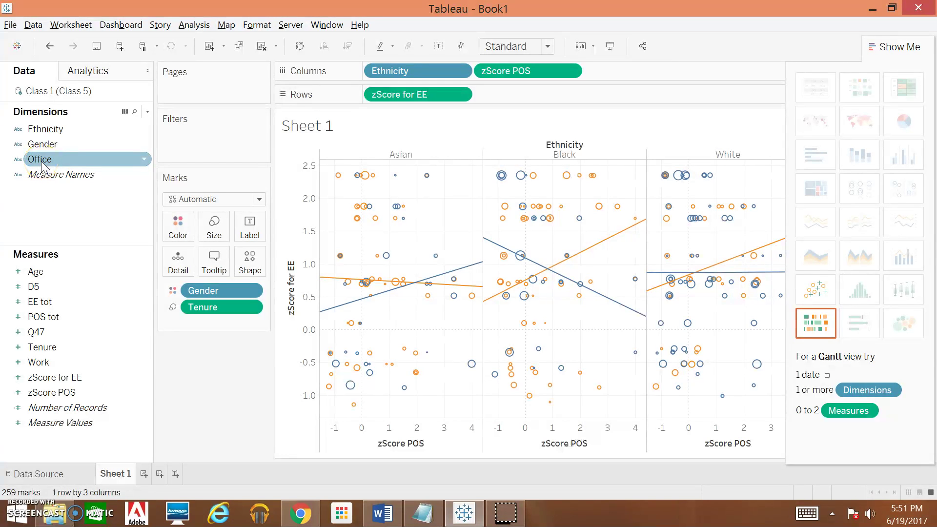
pyautogui.click(41, 162)
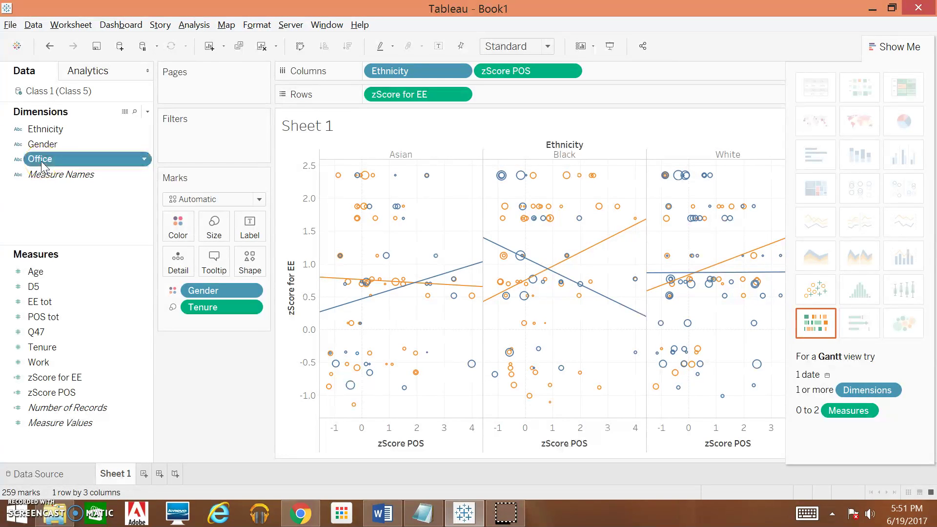
pyautogui.moveTo(41, 161); pyautogui.dragTo(245, 261)
pyautogui.moveTo(249, 264); pyautogui.dragTo(249, 266)
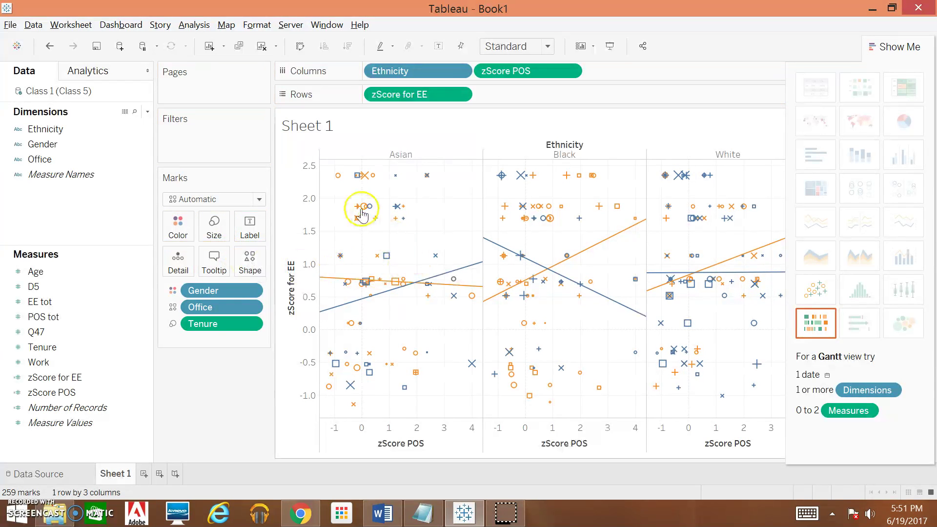
# Step: Inspect tooltips of marks at zScore for EE 2.349 and 1.875, then clear the selection
pyautogui.moveTo(340, 178)
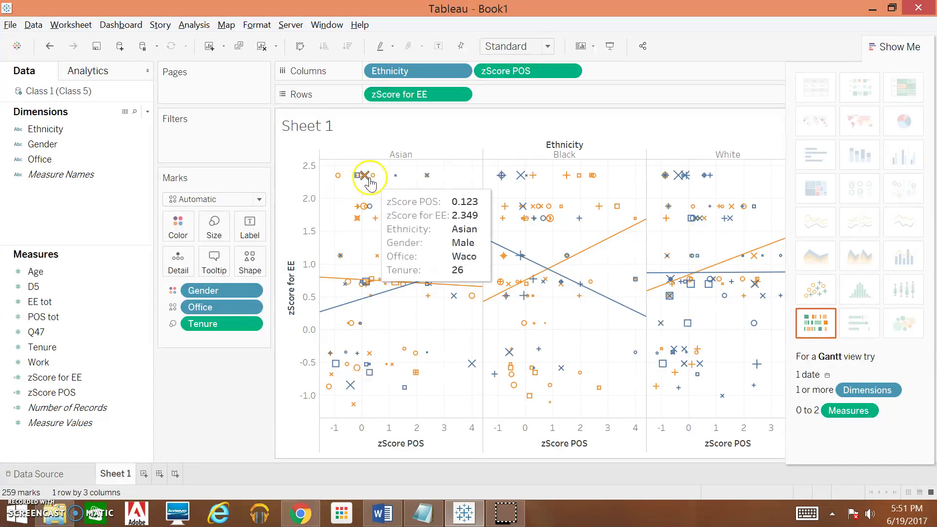
pyautogui.moveTo(366, 213)
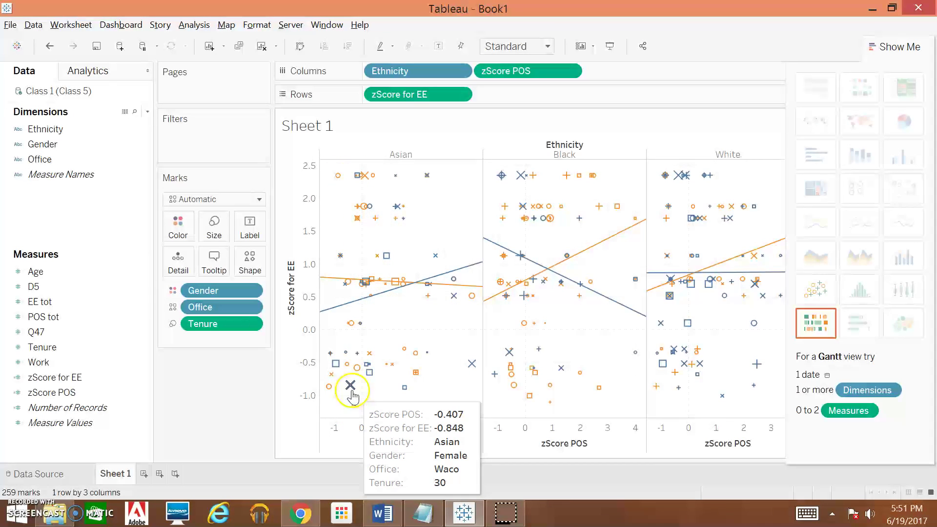
pyautogui.moveTo(337, 373)
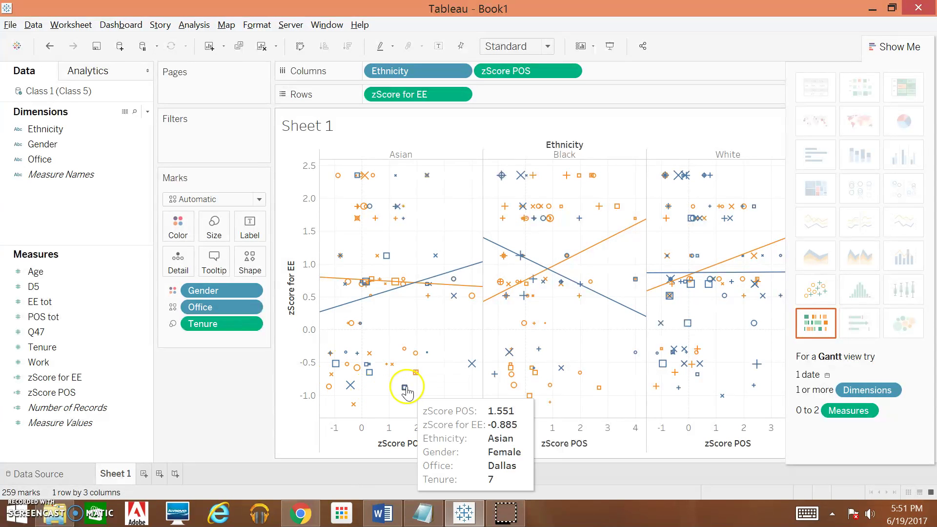
pyautogui.moveTo(417, 378)
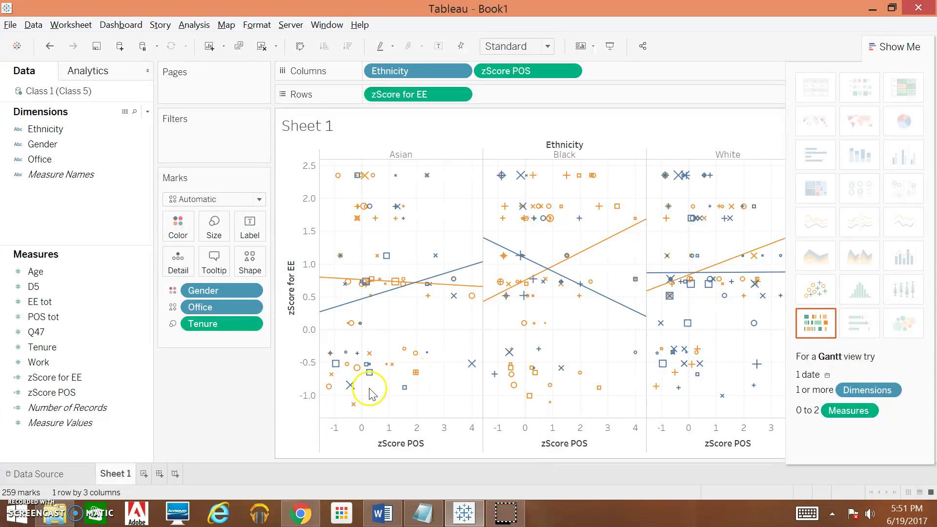
pyautogui.moveTo(518, 180)
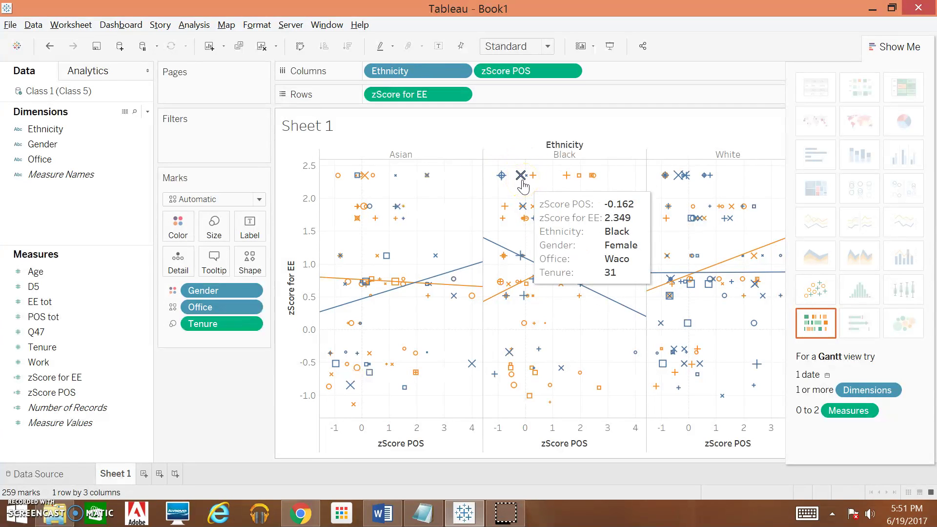
pyautogui.click(521, 179)
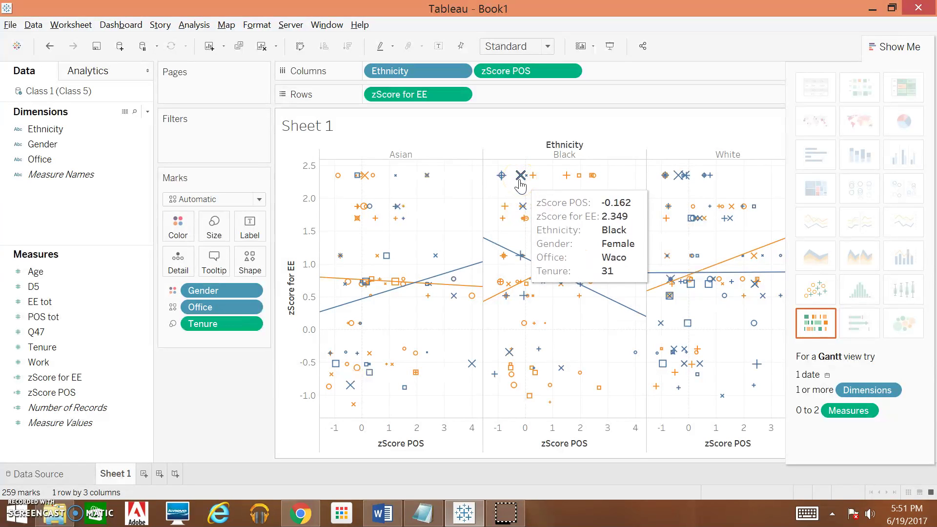
pyautogui.click(523, 207)
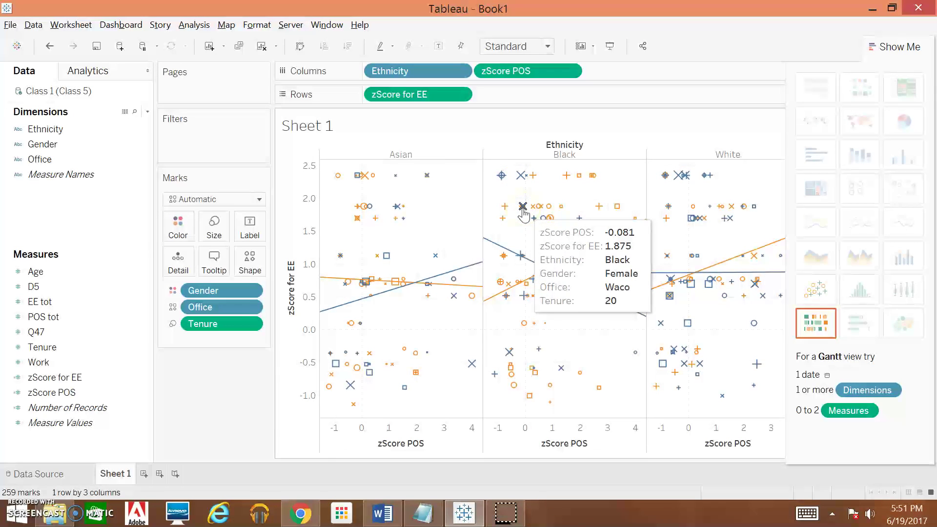
pyautogui.click(520, 176)
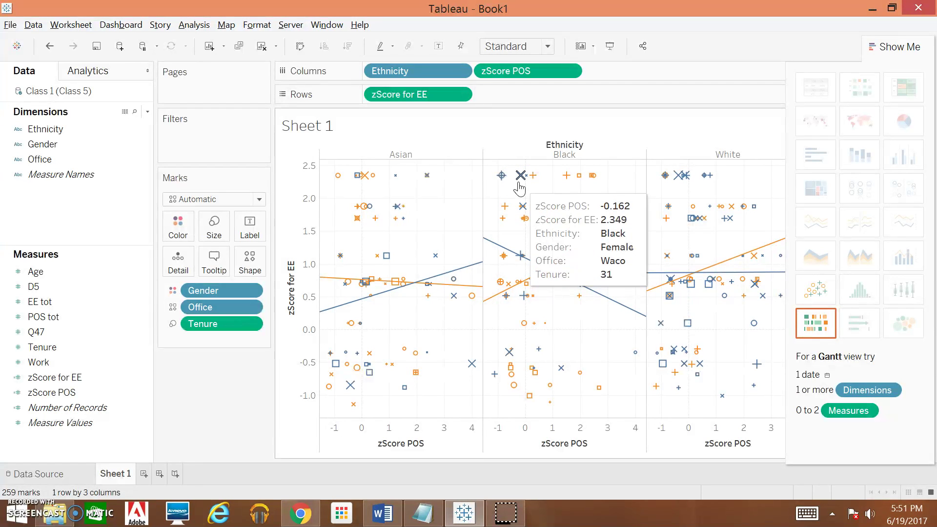
pyautogui.click(522, 206)
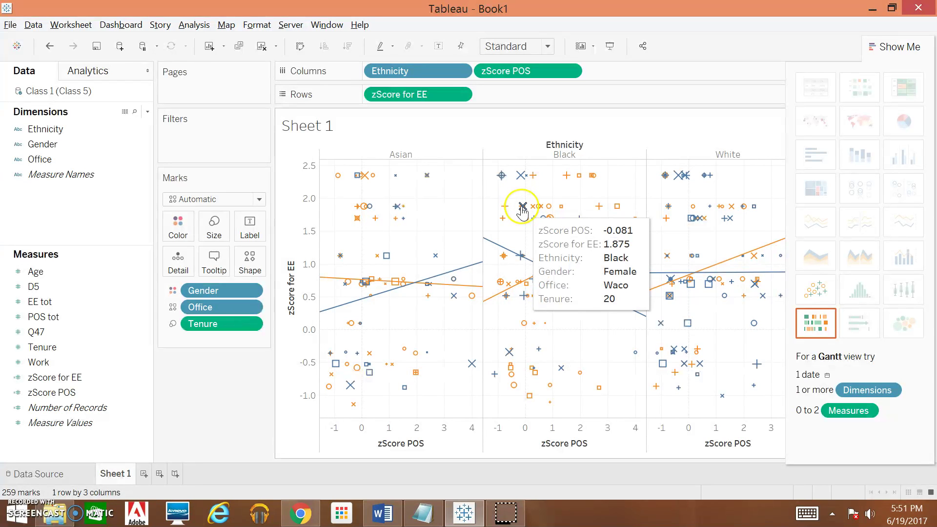
pyautogui.click(486, 142)
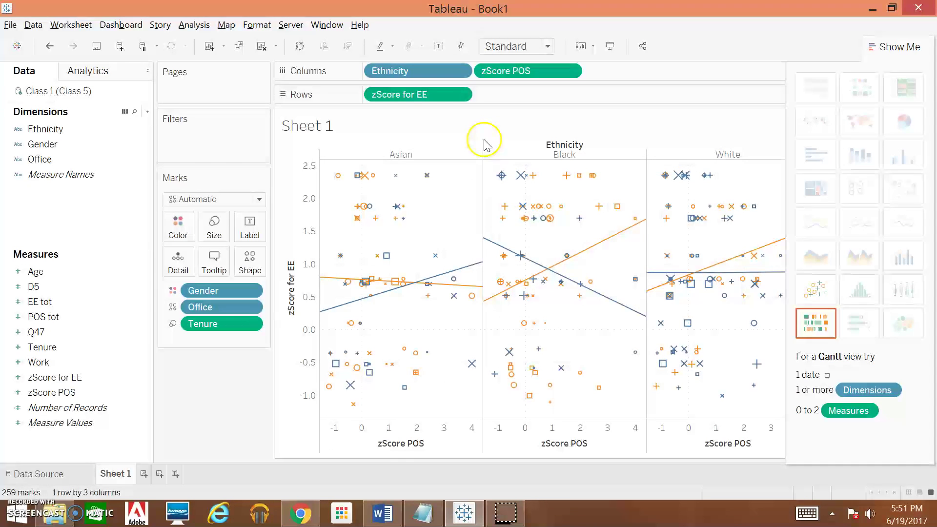
pyautogui.moveTo(569, 256)
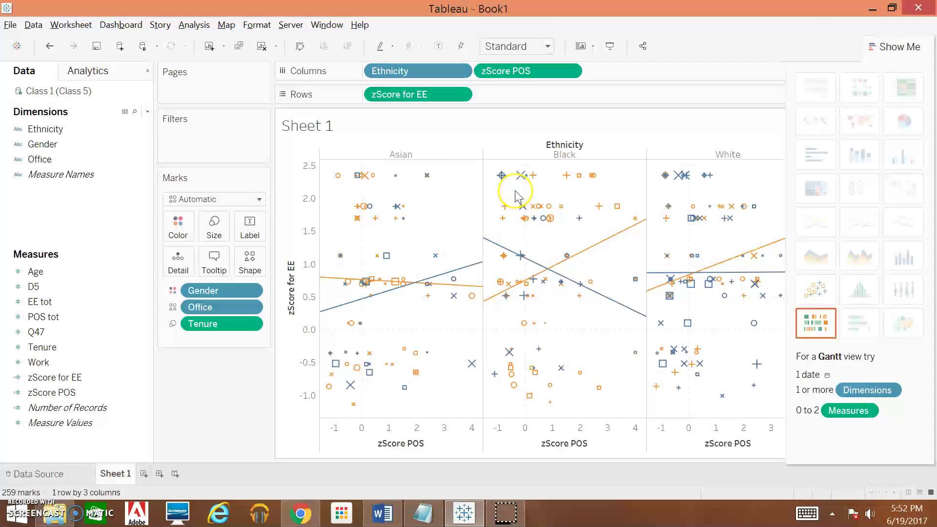
pyautogui.moveTo(520, 185)
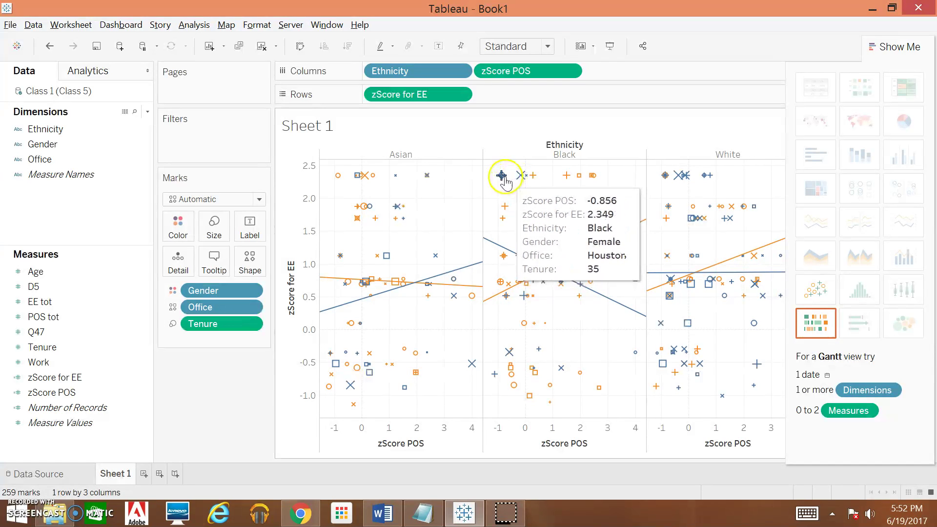
pyautogui.moveTo(505, 216)
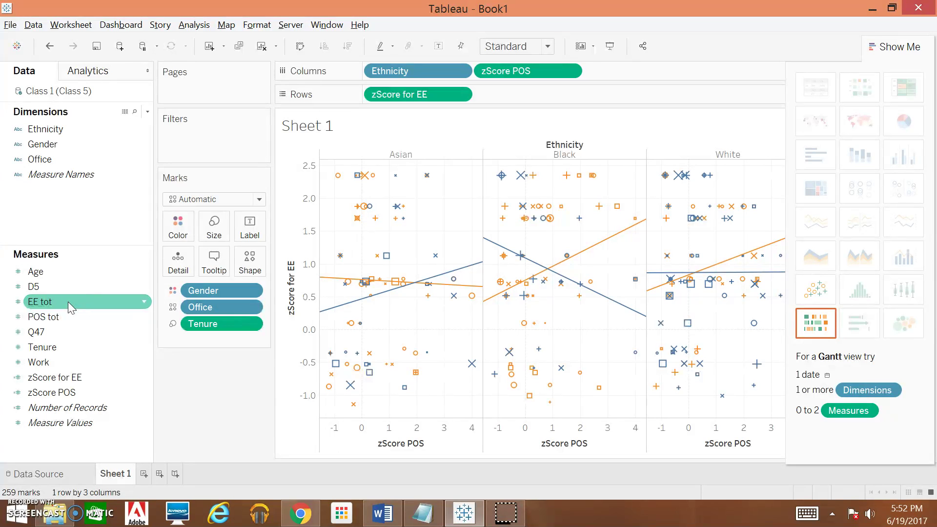
# Step: Add EE tot and POS tot to Tooltip as ATTR attributes and open the tooltip editor
pyautogui.moveTo(69, 302); pyautogui.dragTo(216, 264)
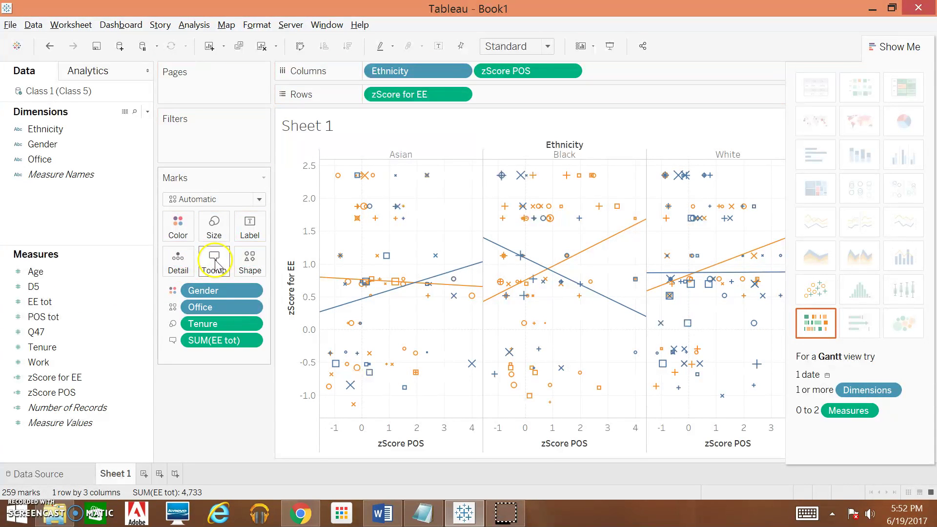
pyautogui.moveTo(42, 318); pyautogui.dragTo(214, 263)
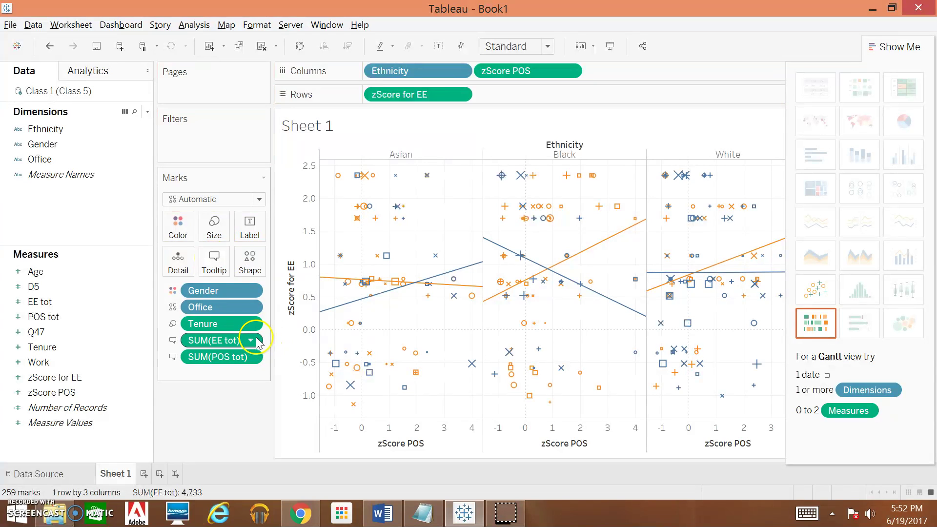
pyautogui.click(256, 341)
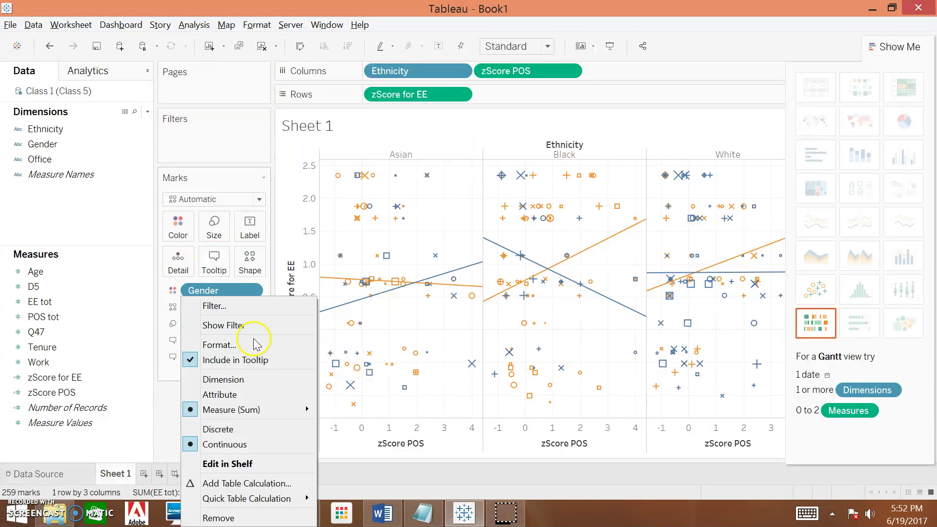
pyautogui.click(228, 394)
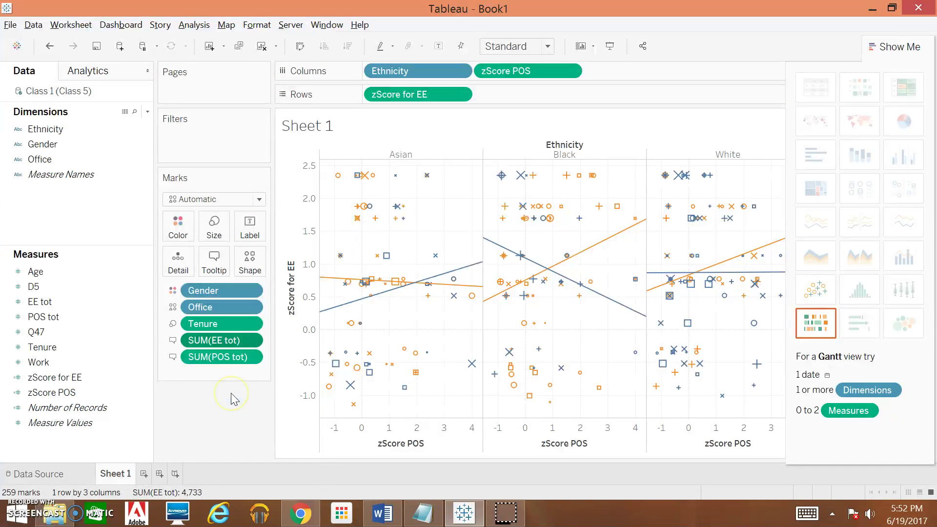
pyautogui.click(256, 357)
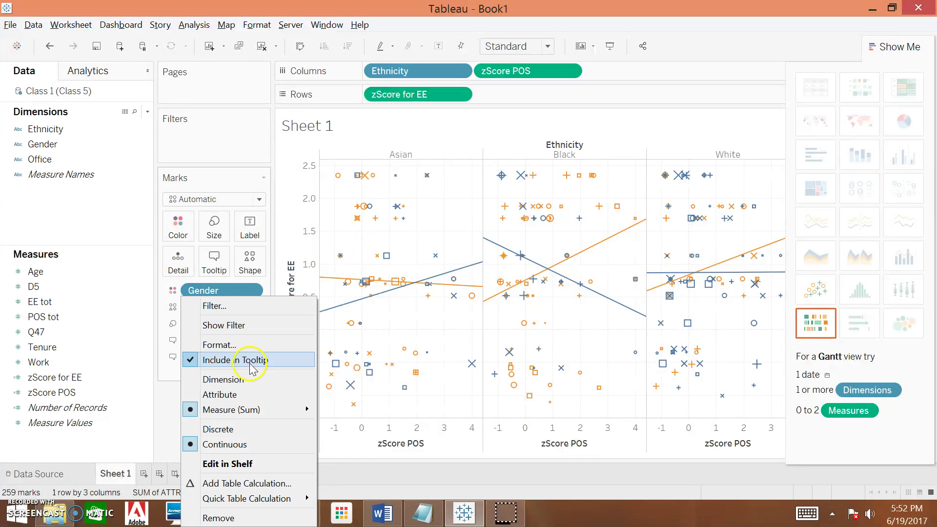
pyautogui.click(248, 394)
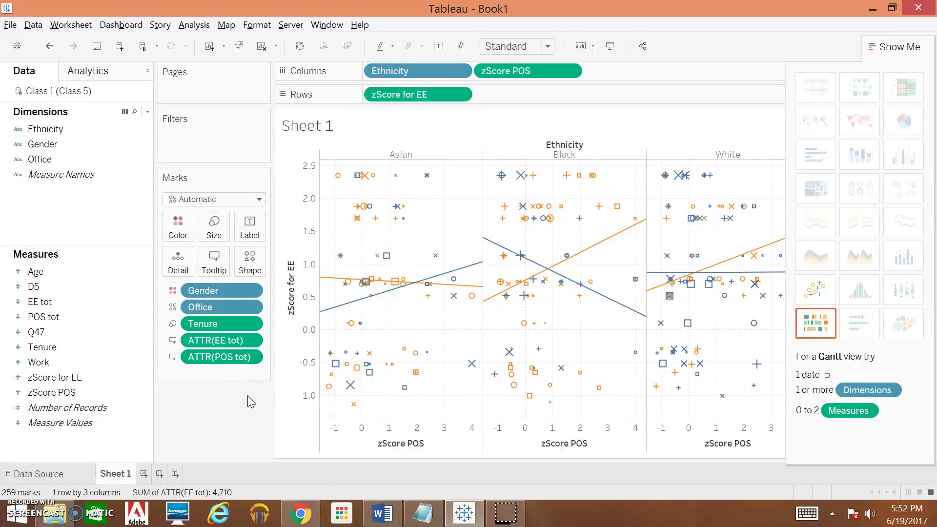
pyautogui.click(213, 268)
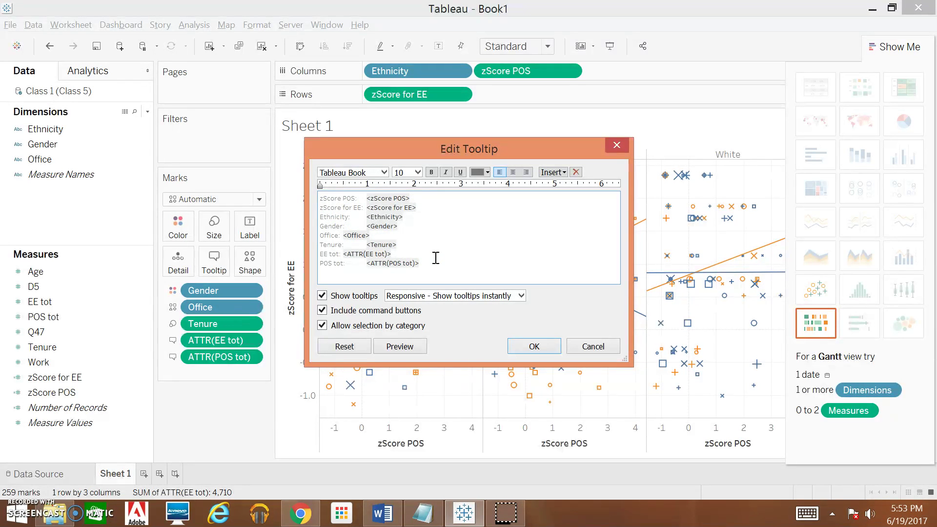
# Step: Start the tooltip with a new first line reading "This person is"
pyautogui.press('Return')
pyautogui.press('Up')
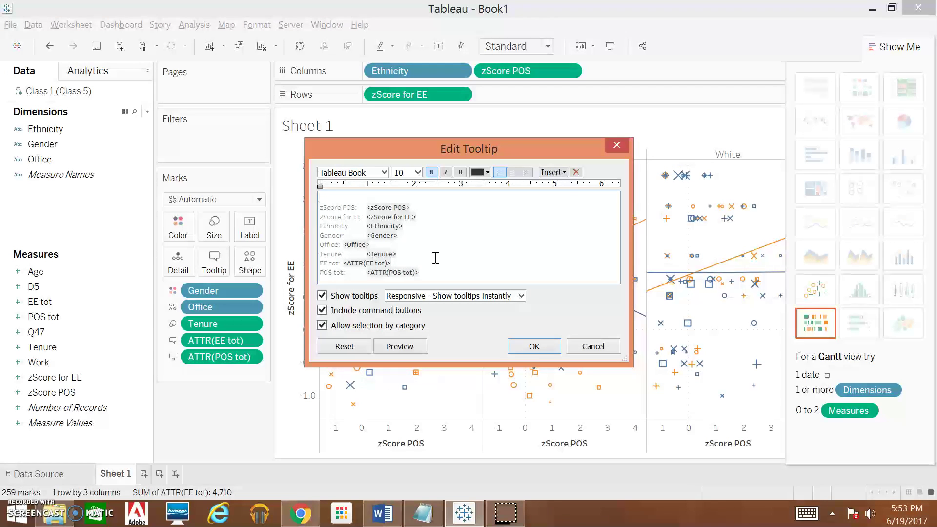
pyautogui.write('A')
pyautogui.press('BackSpace')
pyautogui.write('This employee')
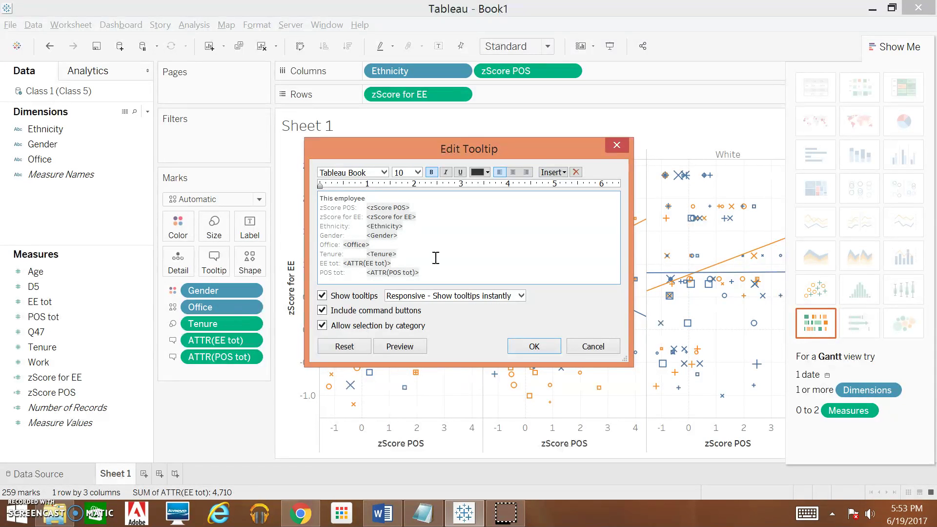
pyautogui.write(' is')
pyautogui.click(333, 199)
pyautogui.hotkey('shift', 'Right')
pyautogui.hotkey('shift', 'Right')
pyautogui.hotkey('shift', 'Right')
pyautogui.hotkey('shift', 'Right')
pyautogui.hotkey('shift', 'Right')
pyautogui.hotkey('shift', 'Right')
pyautogui.hotkey('shift', 'Right')
pyautogui.hotkey('shift', 'Right')
pyautogui.write('person')
# Step: Move the <Gender> and <Ethnicity> tags into the first sentence, separated by commas
pyautogui.press('End')
pyautogui.doubleClick(367, 236)
pyautogui.hotkey('ctrl', 'c')
pyautogui.press('BackSpace')
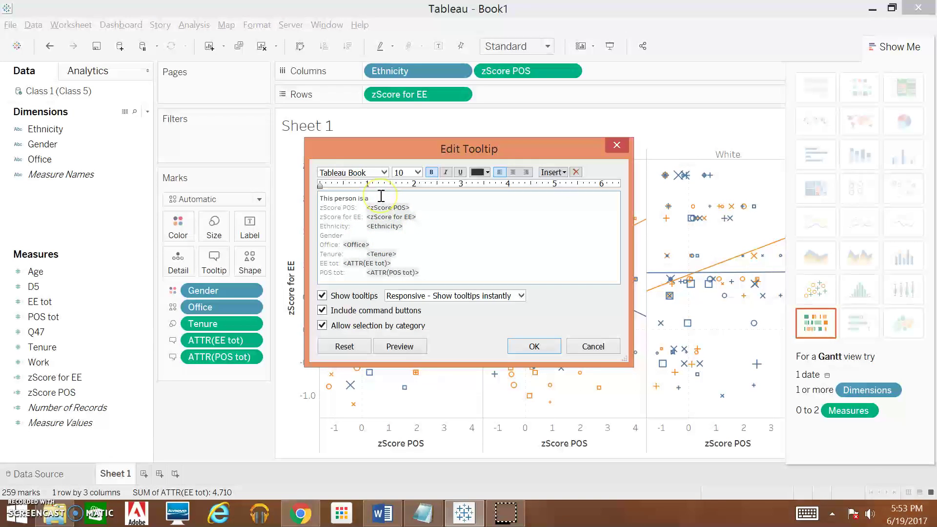
pyautogui.hotkey('ctrl', 'v')
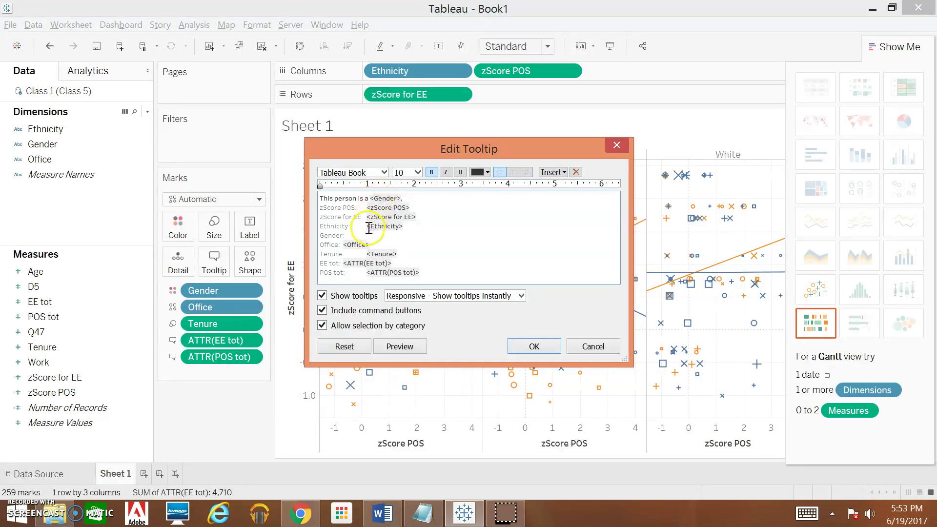
pyautogui.doubleClick(388, 224)
pyautogui.moveTo(388, 224); pyautogui.dragTo(417, 222)
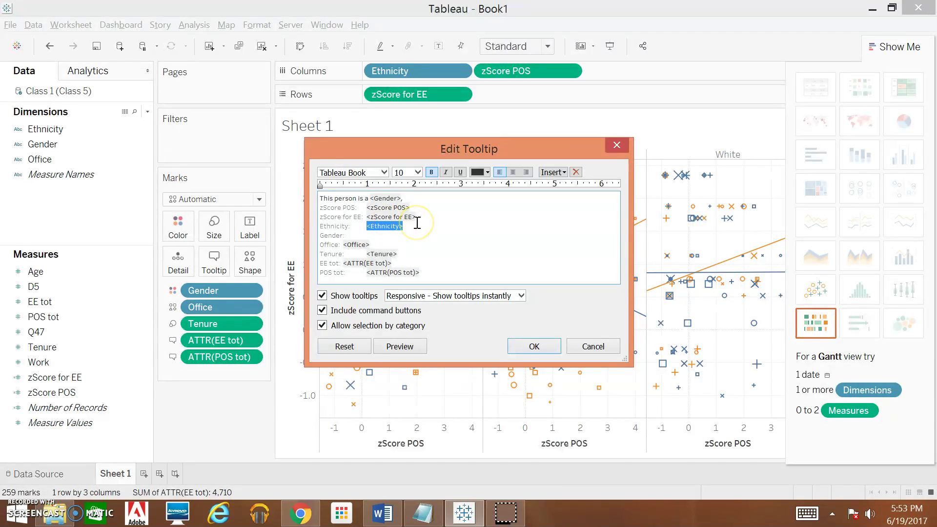
pyautogui.hotkey('ctrl', 'x')
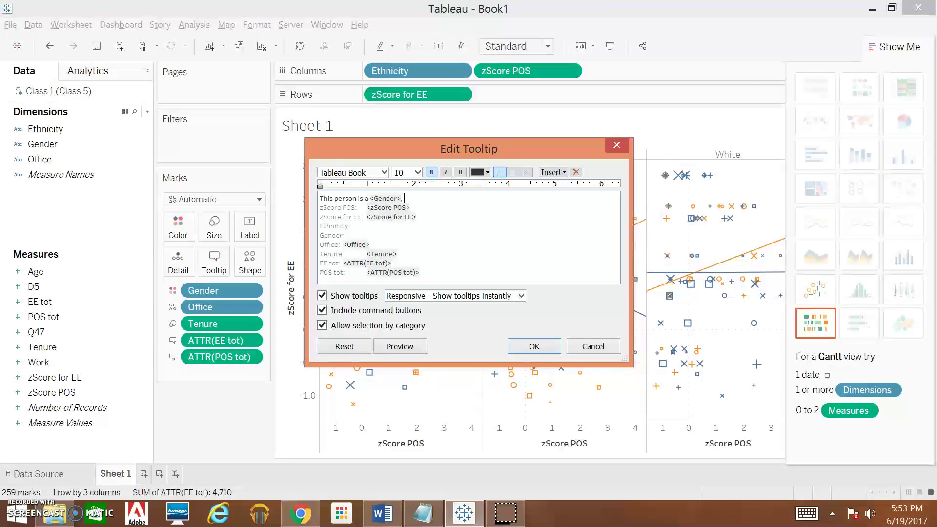
pyautogui.hotkey('ctrl', 'v')
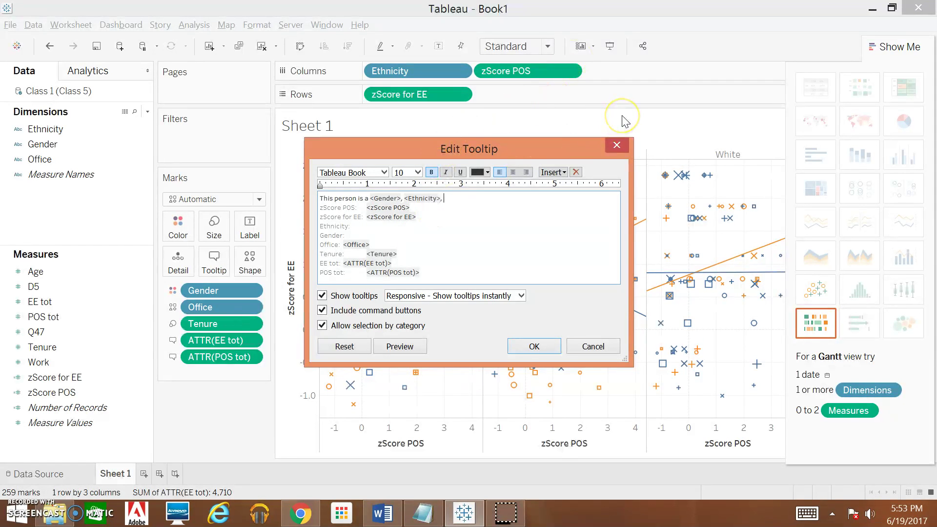
# Step: Continue the sentence with "employee who has worked in the <Office> office for"
pyautogui.press('BackSpace')
pyautogui.write('employee who has worked in the')
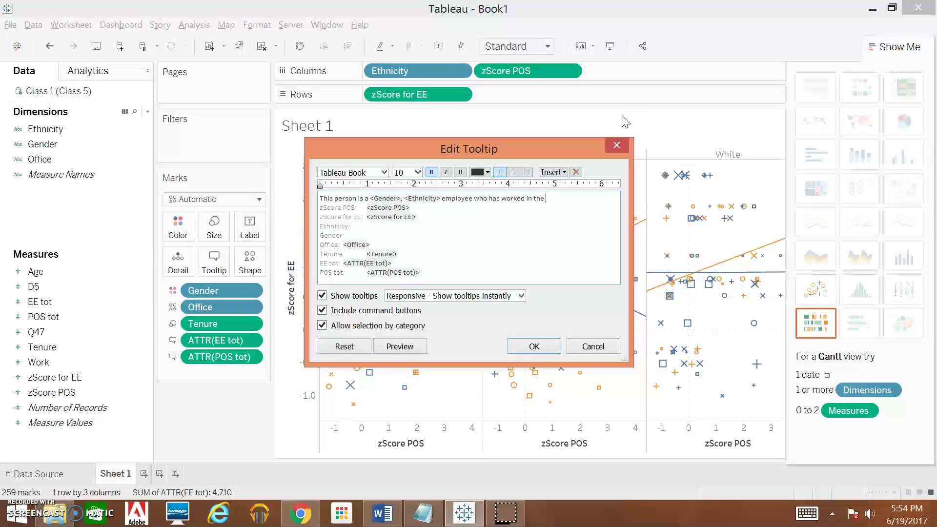
pyautogui.click(342, 247)
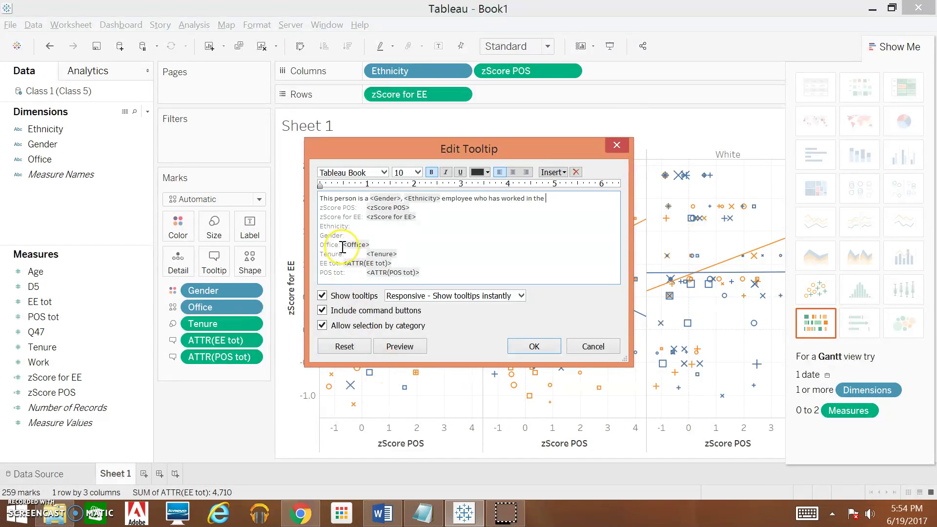
pyautogui.moveTo(342, 247); pyautogui.dragTo(375, 247)
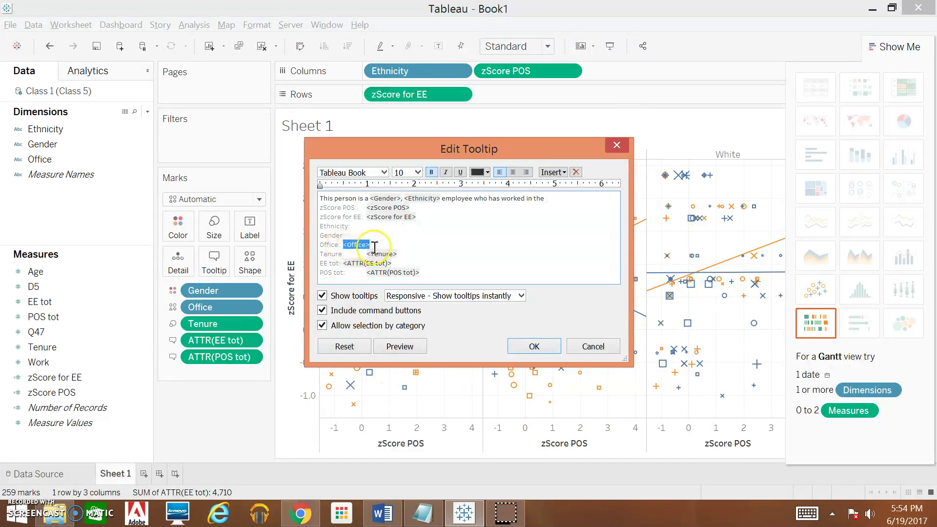
pyautogui.press('Delete')
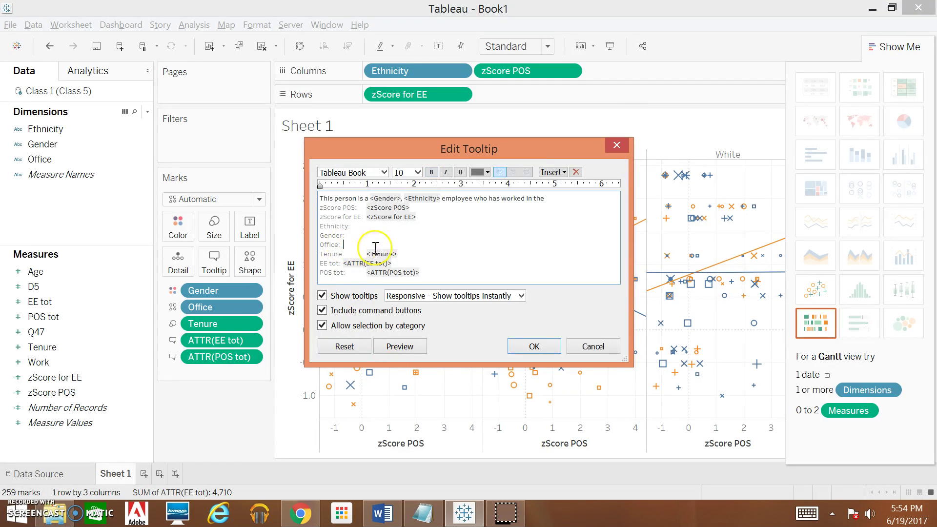
pyautogui.click(558, 197)
pyautogui.hotkey('ctrl', 'v')
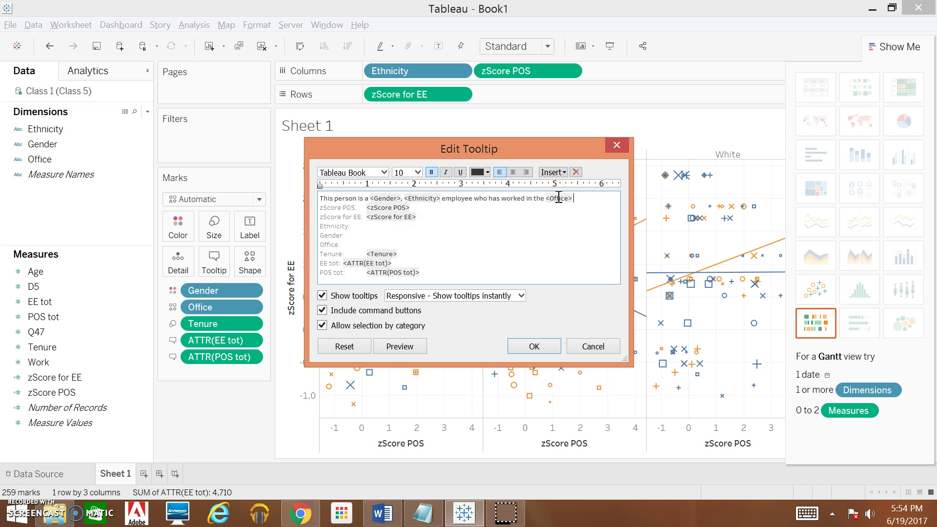
pyautogui.write('office for')
# Step: Insert the <Tenure> tag followed by "years and has a POS score of"
pyautogui.click(375, 254)
pyautogui.moveTo(375, 253); pyautogui.dragTo(403, 255)
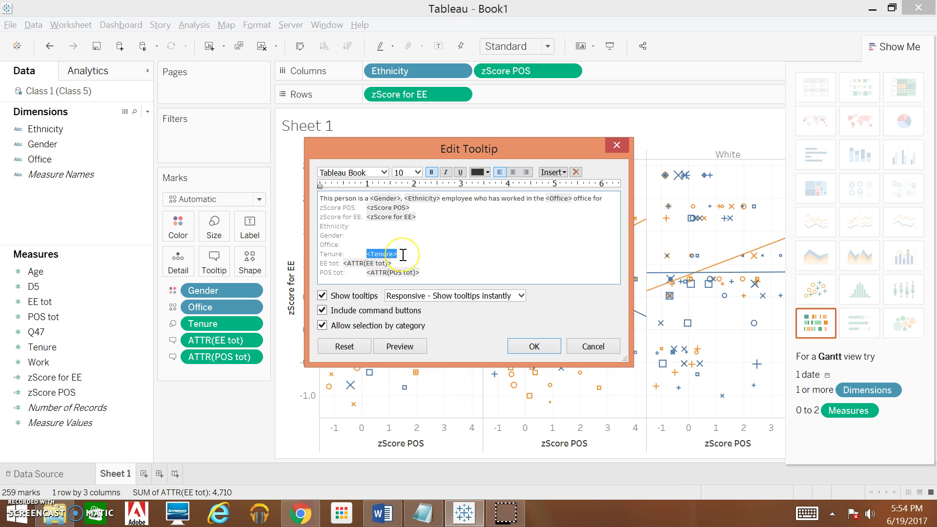
pyautogui.hotkey('ctrl', 'x')
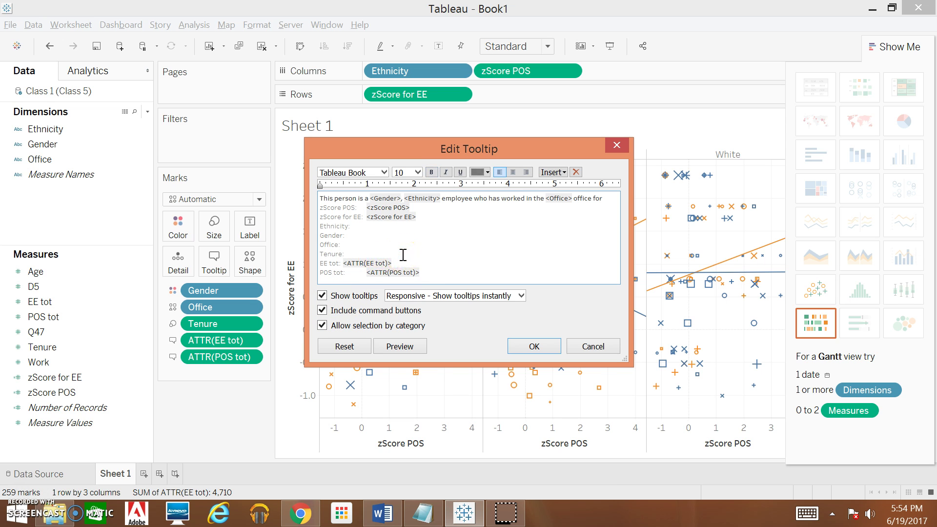
pyautogui.click(606, 199)
pyautogui.hotkey('ctrl', 'v')
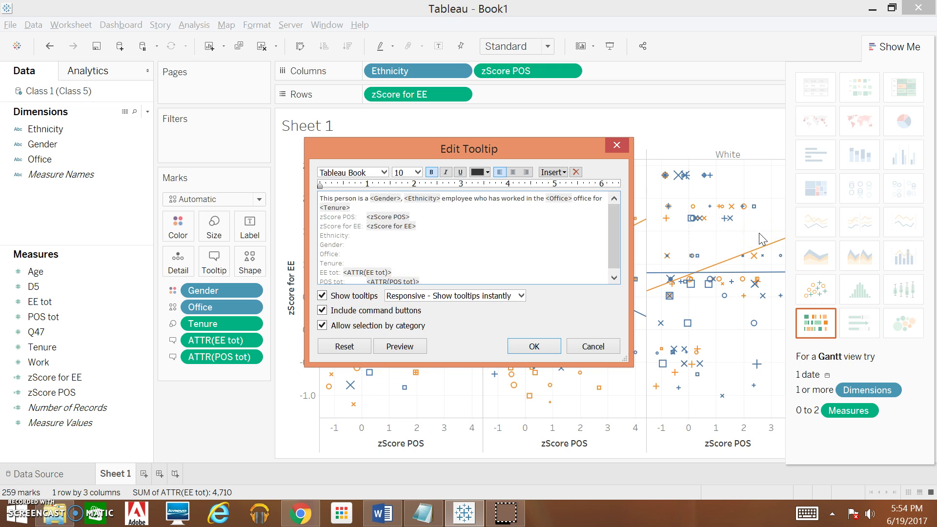
pyautogui.write('years and has a POS score of')
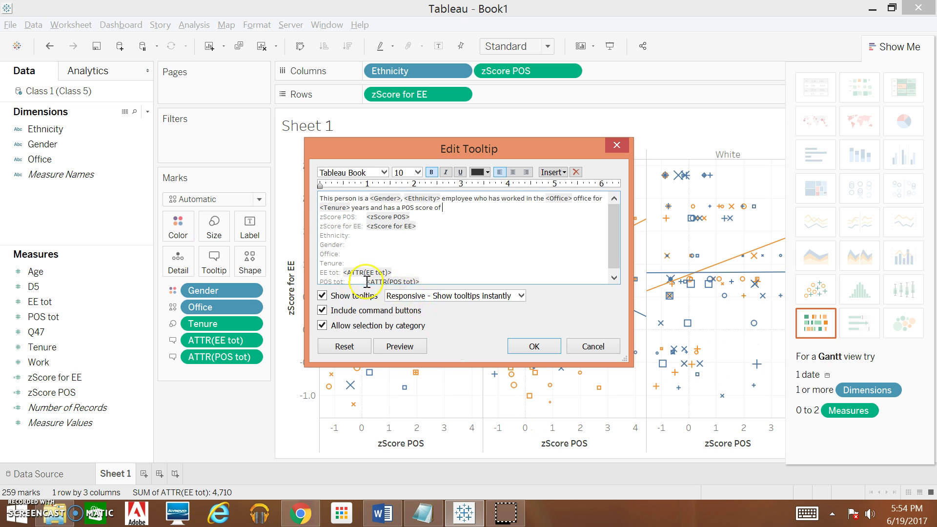
# Step: Move the <ATTR(POS tot)> and <ATTR(EE tot)> tags after their score phrases in the sentence
pyautogui.moveTo(366, 281); pyautogui.dragTo(429, 277)
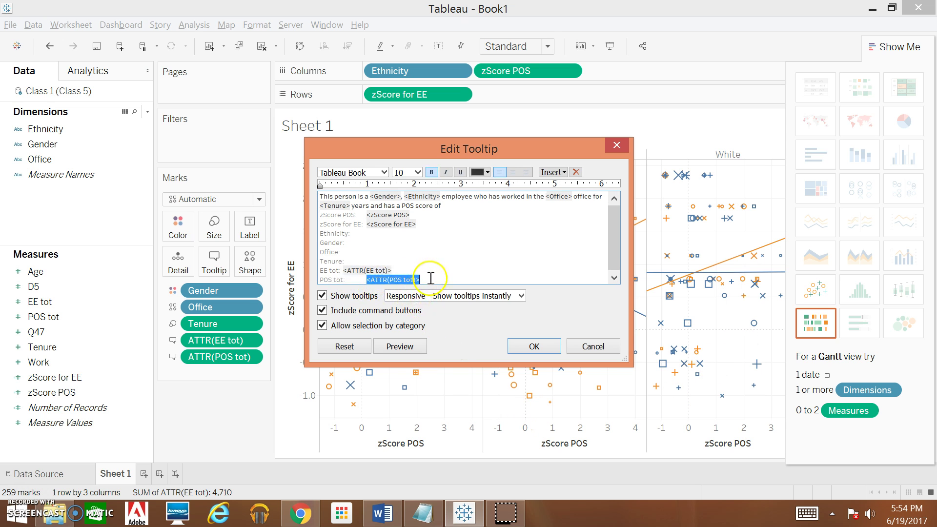
pyautogui.press('BackSpace')
pyautogui.click(450, 206)
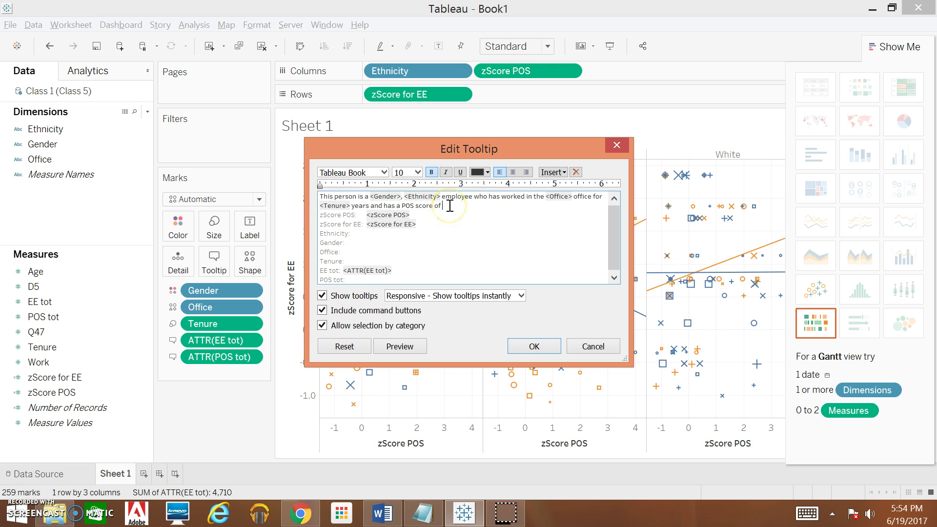
pyautogui.hotkey('ctrl', 'v')
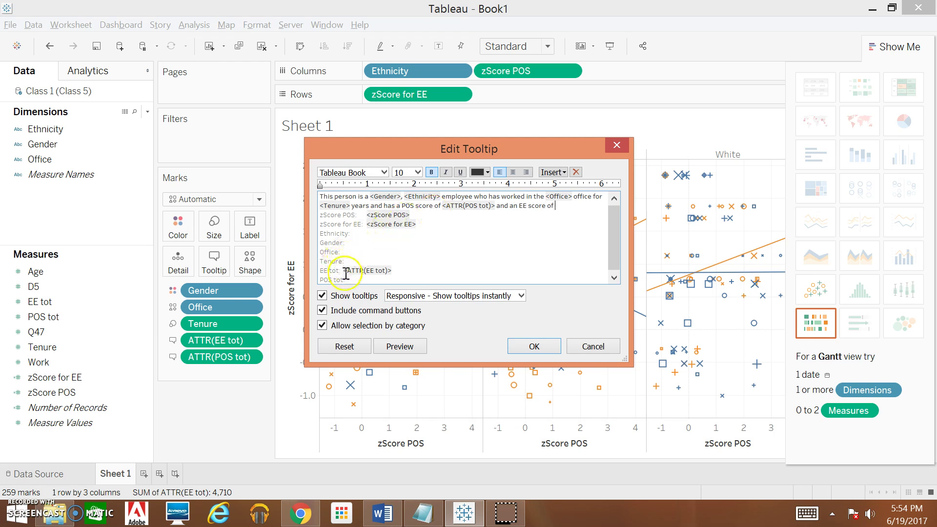
pyautogui.moveTo(343, 270); pyautogui.dragTo(360, 272)
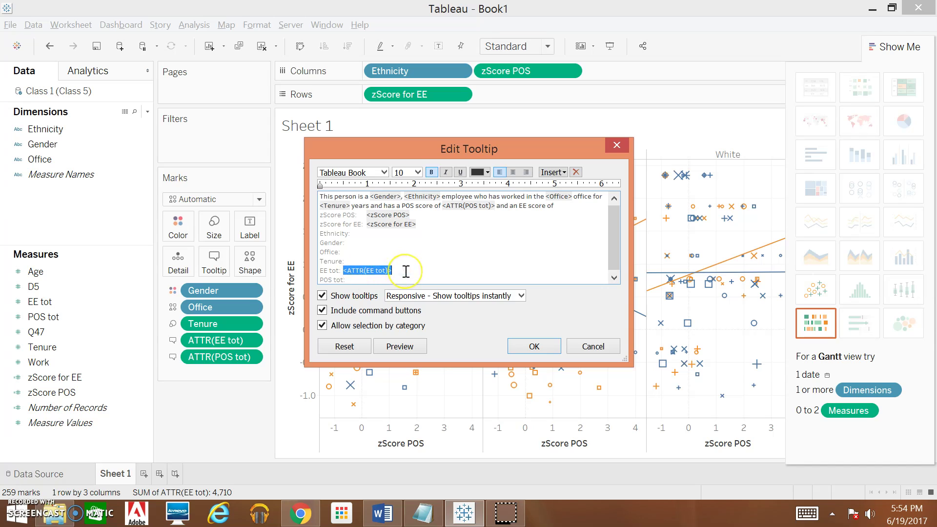
pyautogui.hotkey('ctrl', 'x')
pyautogui.click(569, 205)
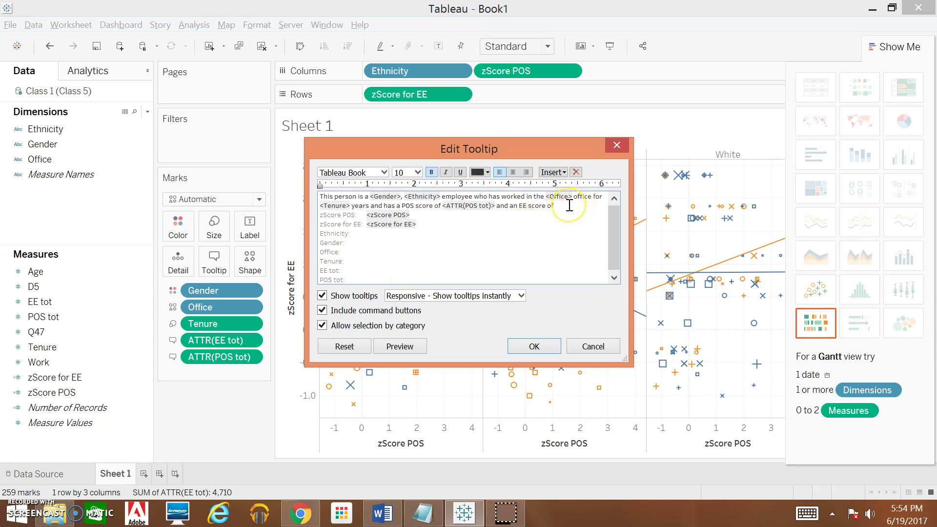
pyautogui.hotkey('ctrl', 'v')
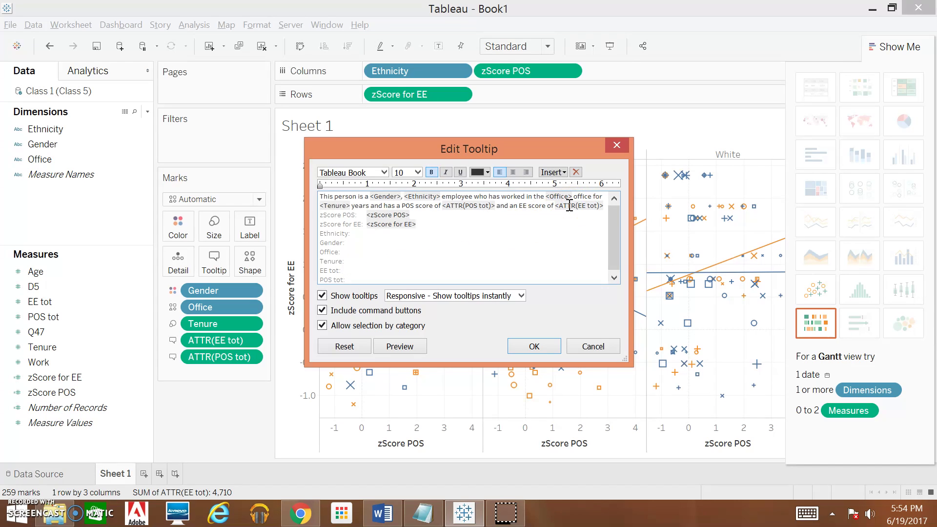
# Step: Delete the leftover field label lines, preview the one-sentence tooltip, and apply it with OK
pyautogui.click(361, 277)
pyautogui.moveTo(361, 277); pyautogui.dragTo(299, 215)
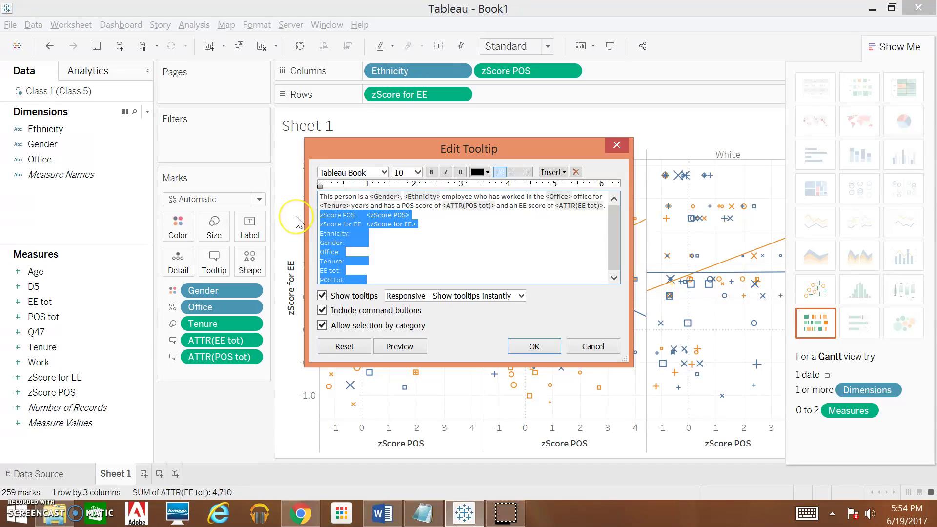
pyautogui.press('Delete')
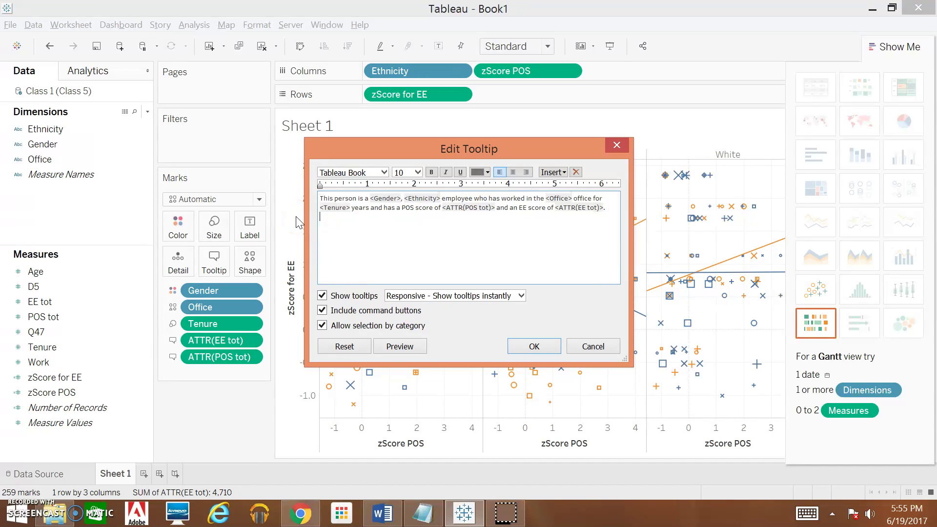
pyautogui.click(434, 199)
pyautogui.click(408, 228)
pyautogui.click(482, 283)
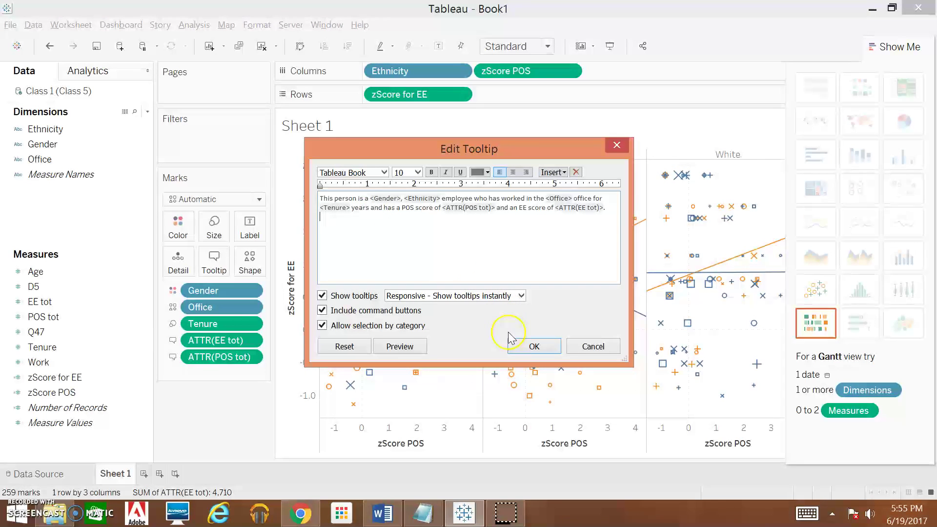
pyautogui.click(418, 349)
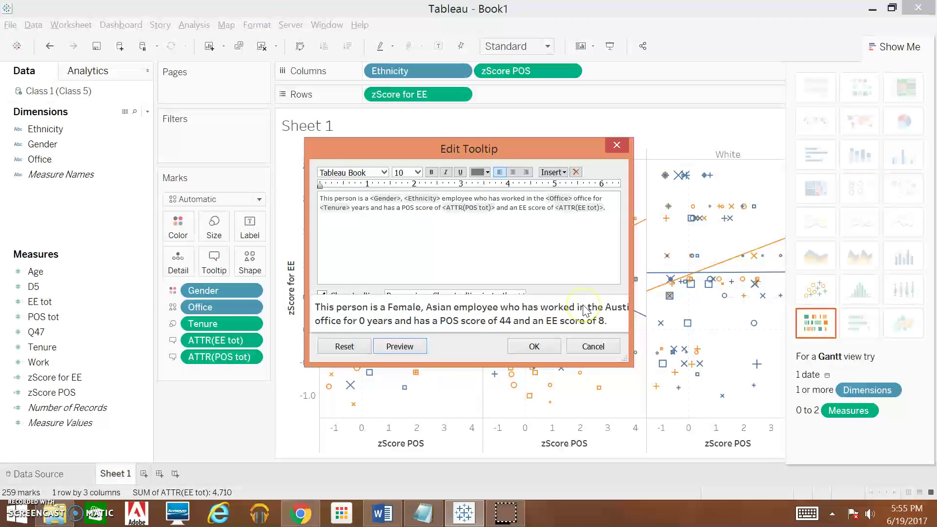
pyautogui.click(534, 346)
pyautogui.moveTo(523, 266)
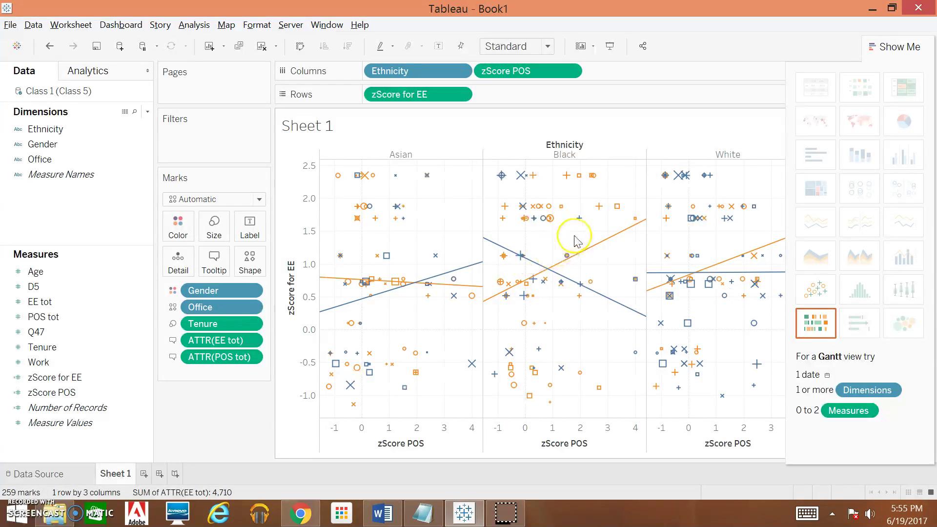
pyautogui.moveTo(601, 211)
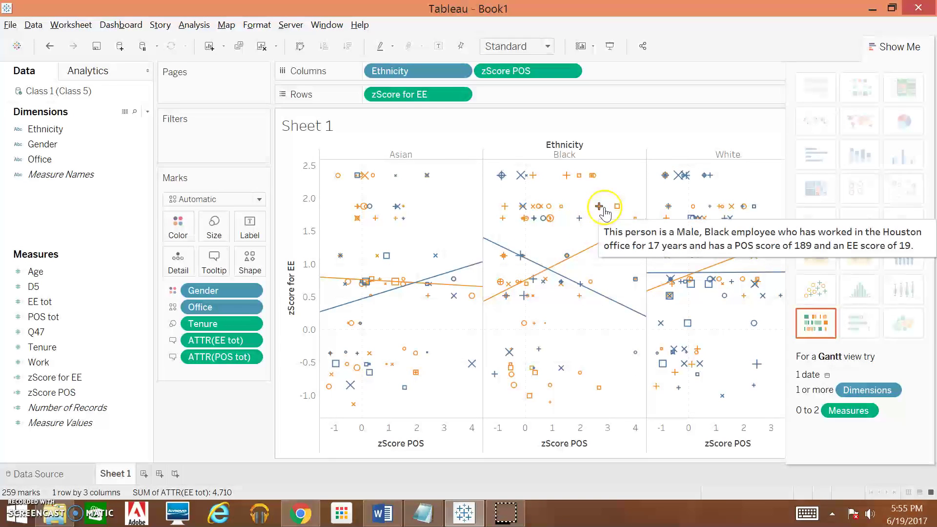
pyautogui.moveTo(580, 182)
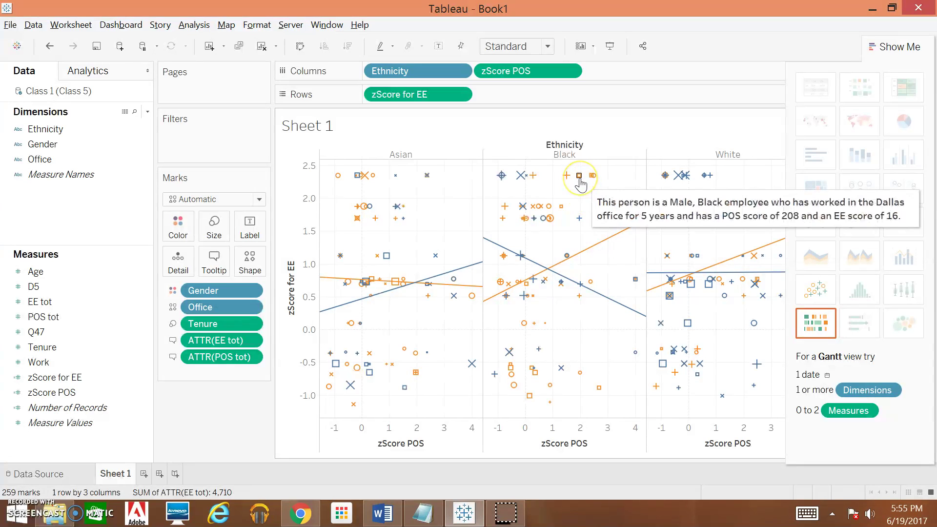